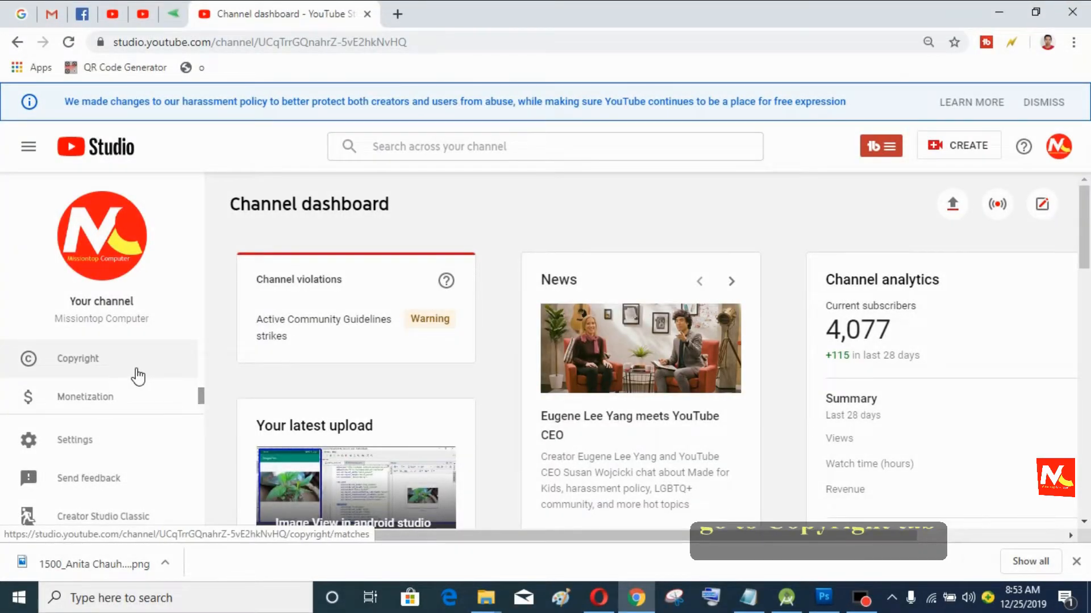
Step: Zoom the YouTube Studio dashboard out to 80% with Ctrl+minus
key("ctrl+minus")
key("ctrl+minus")
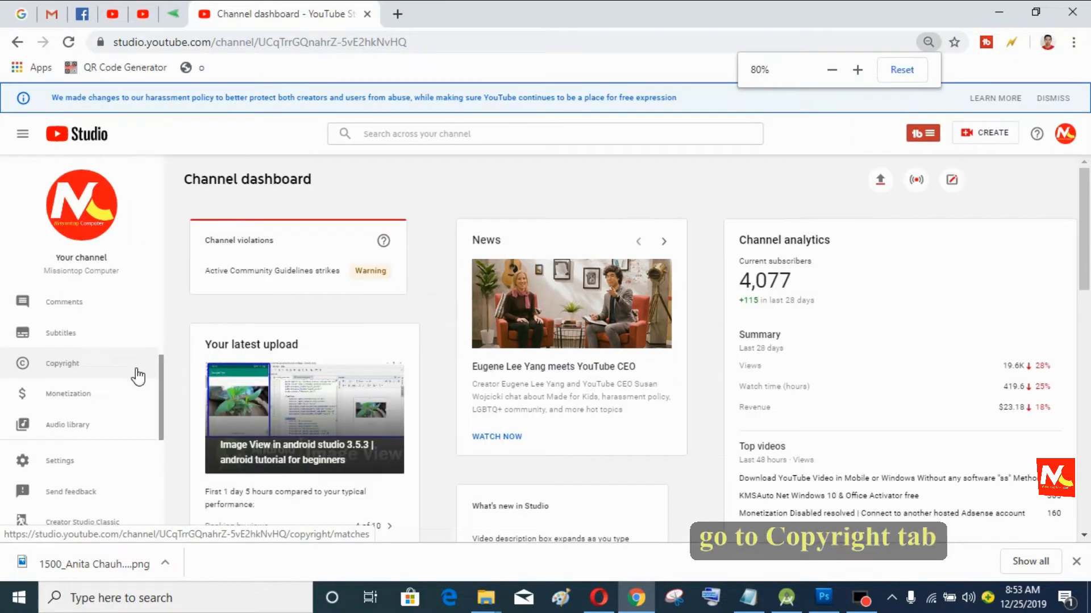
Step: Open the Copyright Matches list from the sidebar and zoom the page to 90%
left_click(94, 369)
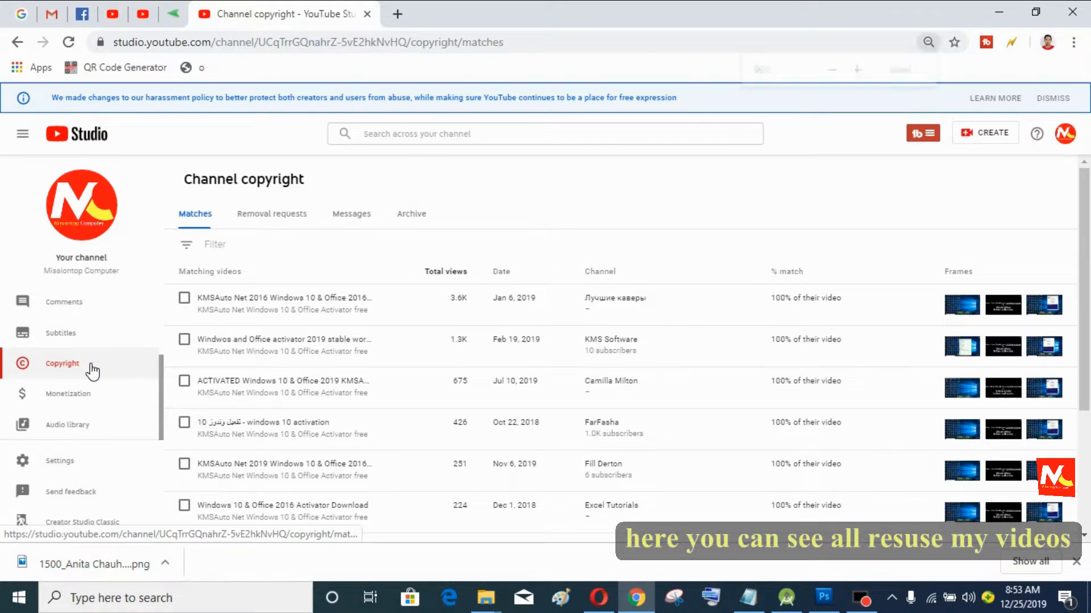
key("ctrl+plus")
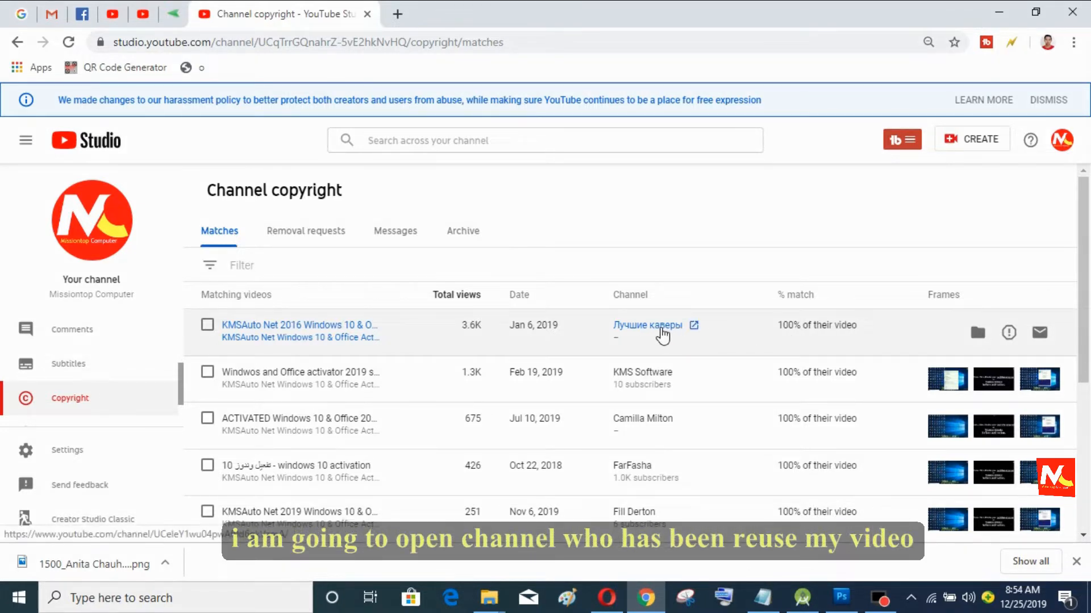
Step: Open the reusing channel from the first match and browse through its uploads
left_click(662, 335)
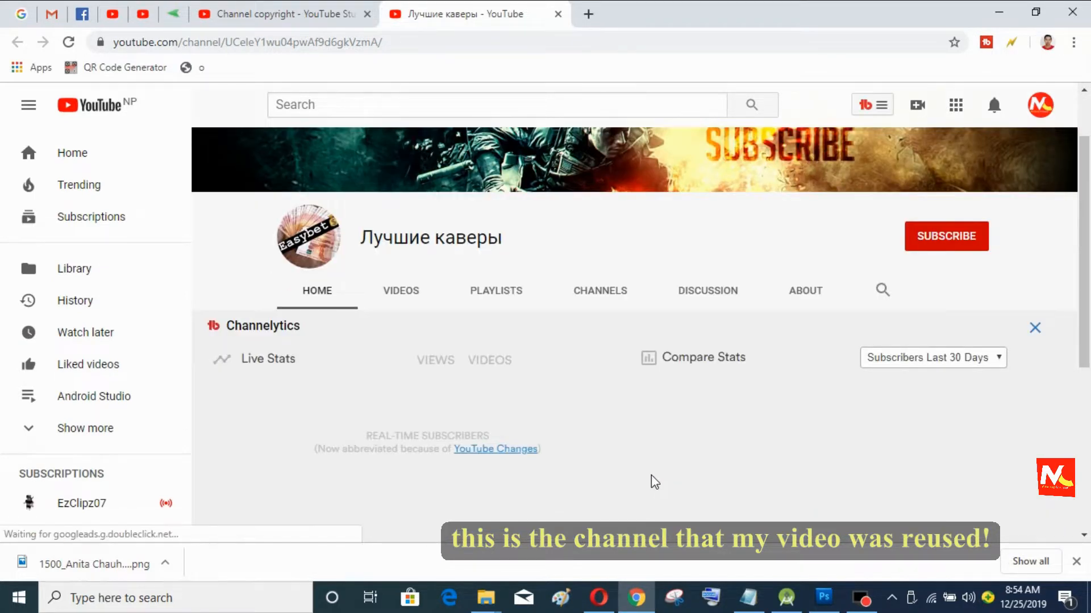
scroll(679, 446, "down", 2)
scroll(680, 447, "down", 2)
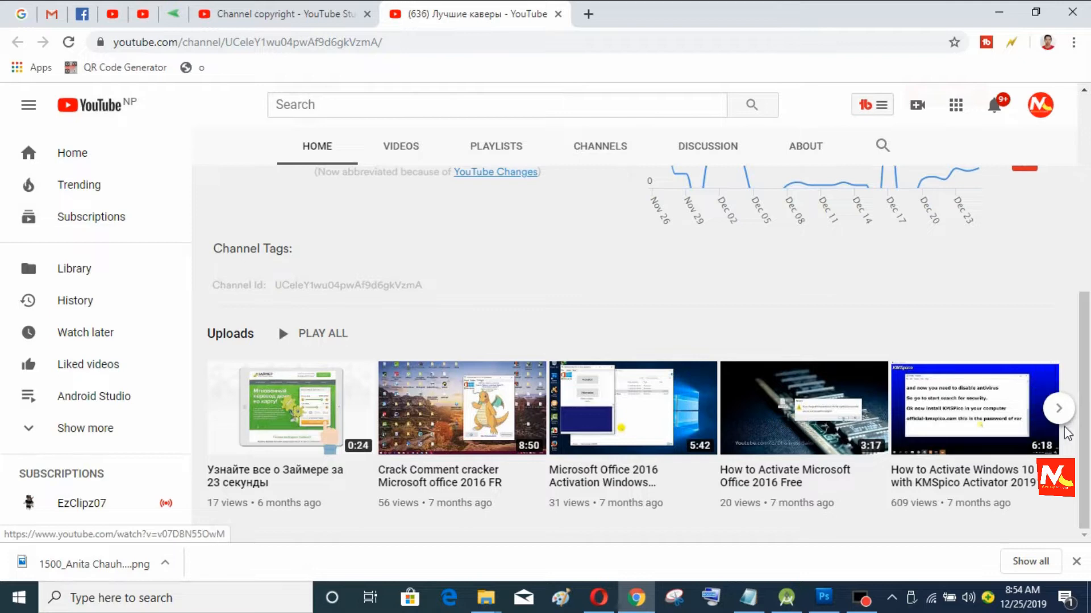
left_click(1058, 408)
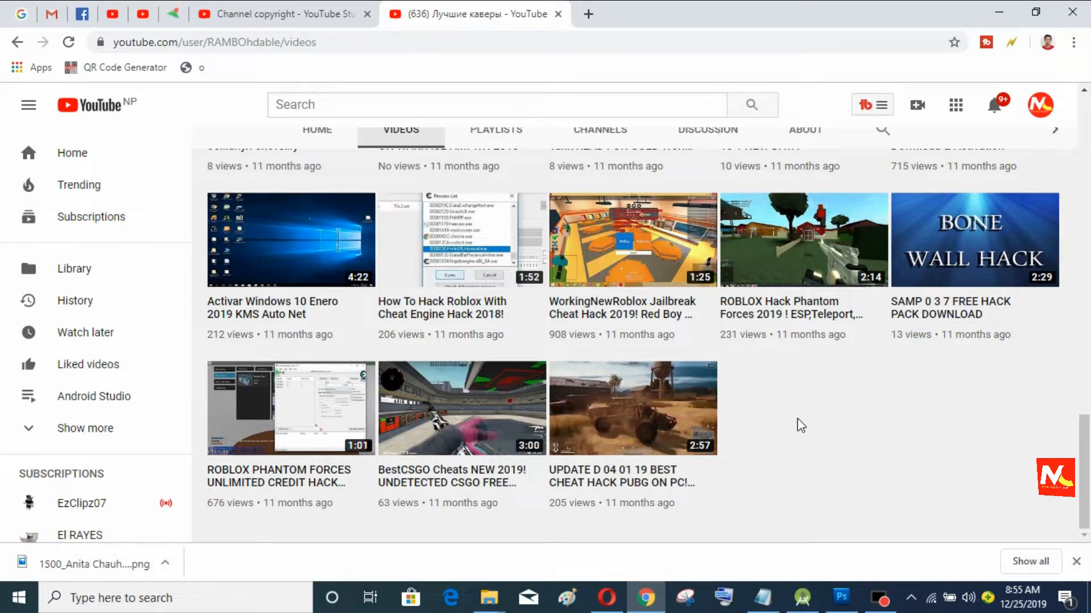
Step: Play its copied 'KMSAuto Net 2016 Windows 10 & Office 2016 Activator free' video
scroll(801, 426, "up", 3)
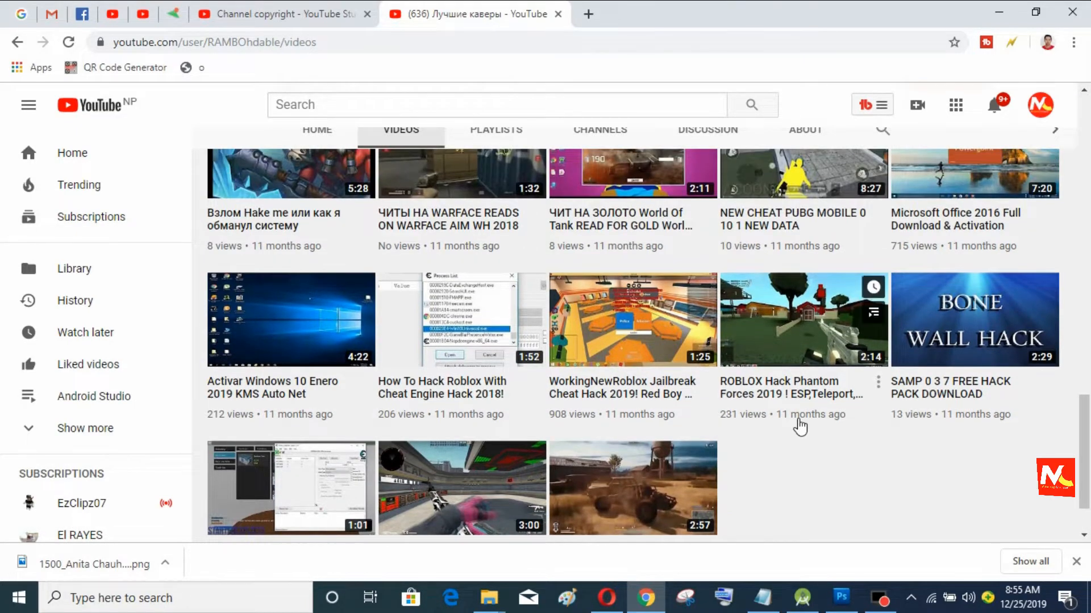
scroll(801, 426, "up", 1)
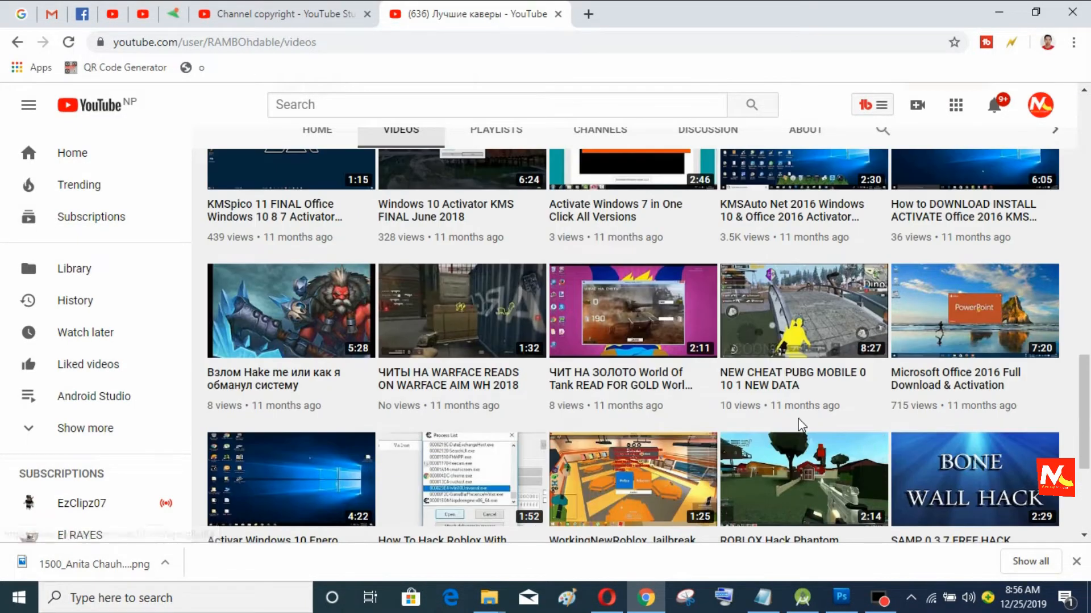
scroll(801, 426, "up", 2)
scroll(799, 421, "up", 3)
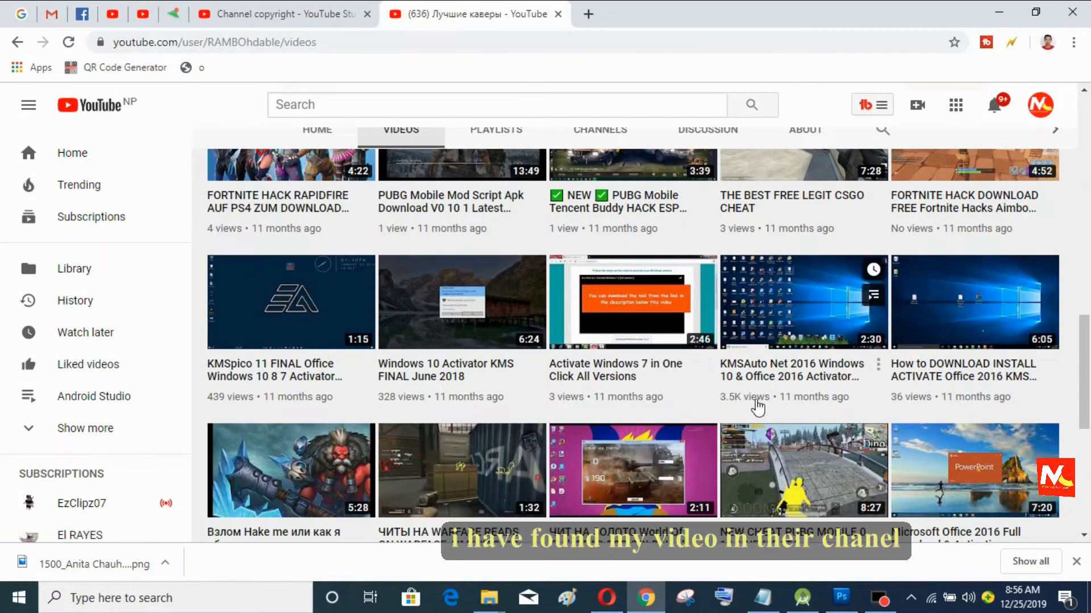
left_click(777, 365)
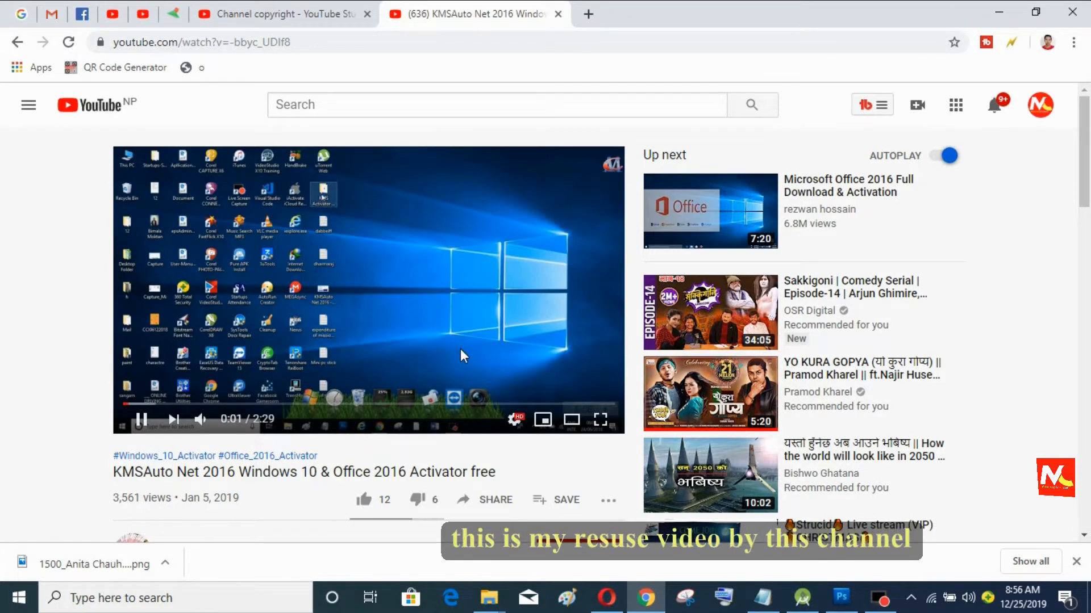
Step: Skip the copied video ahead to about 0:35, pause it, and return to Studio's copyright Matches
left_click(147, 404)
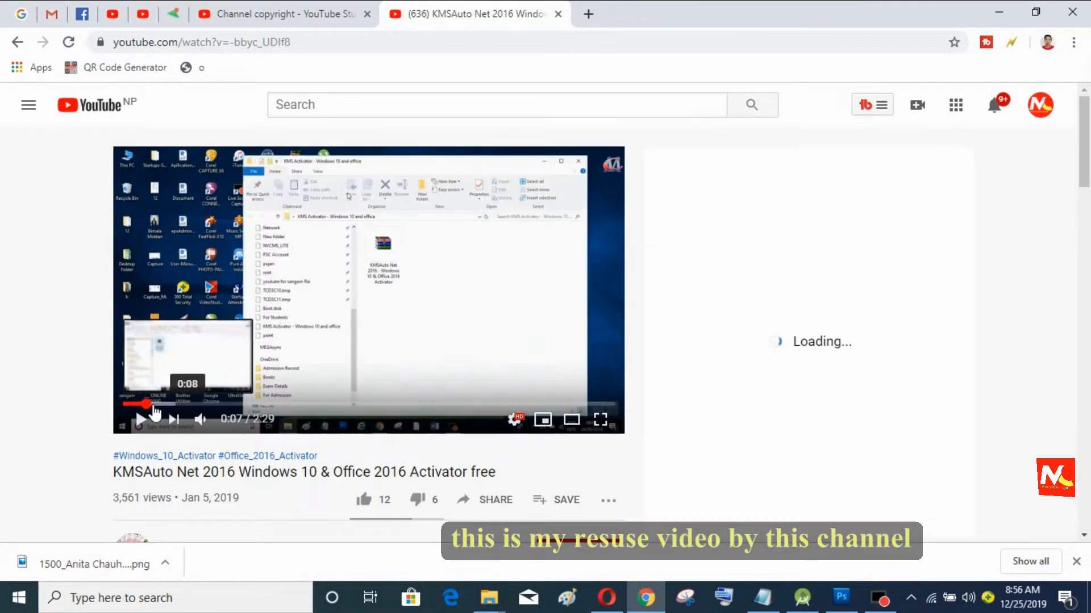
left_click(179, 404)
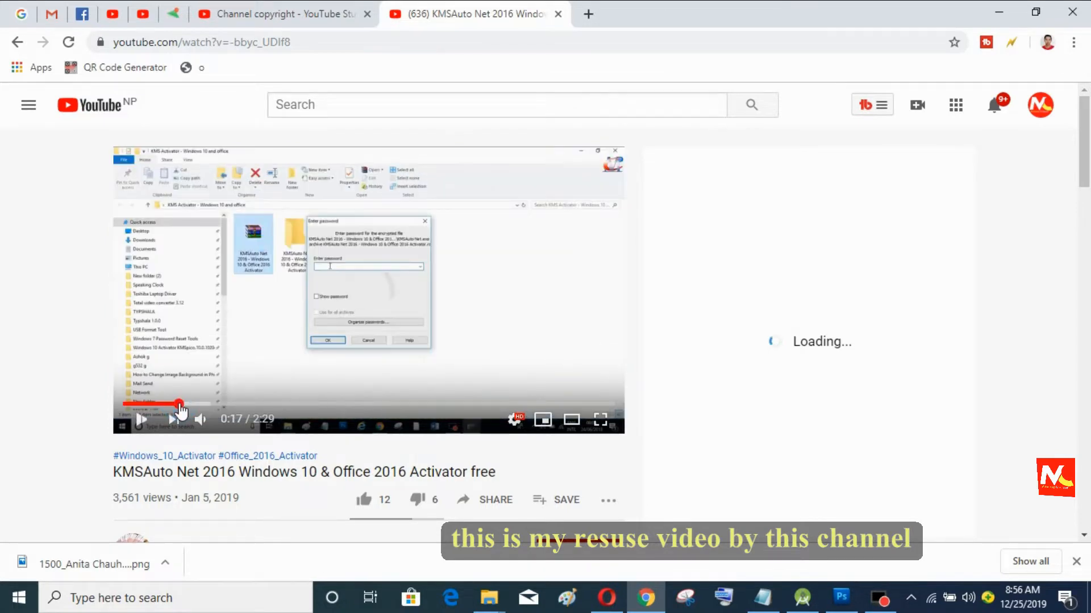
left_click(210, 404)
left_click(227, 404)
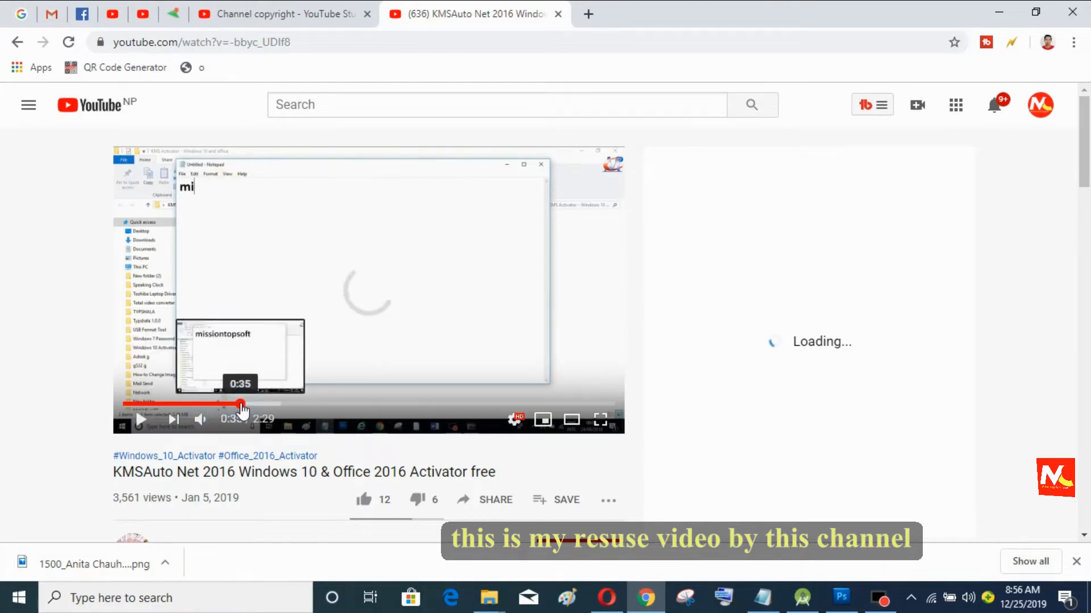
left_click(241, 405)
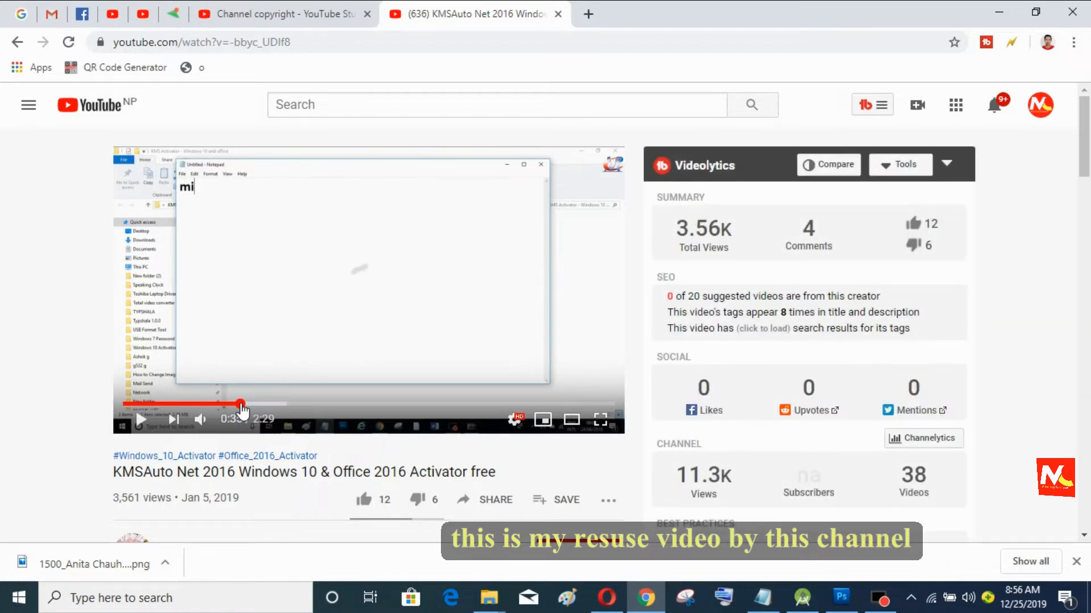
left_click(442, 286)
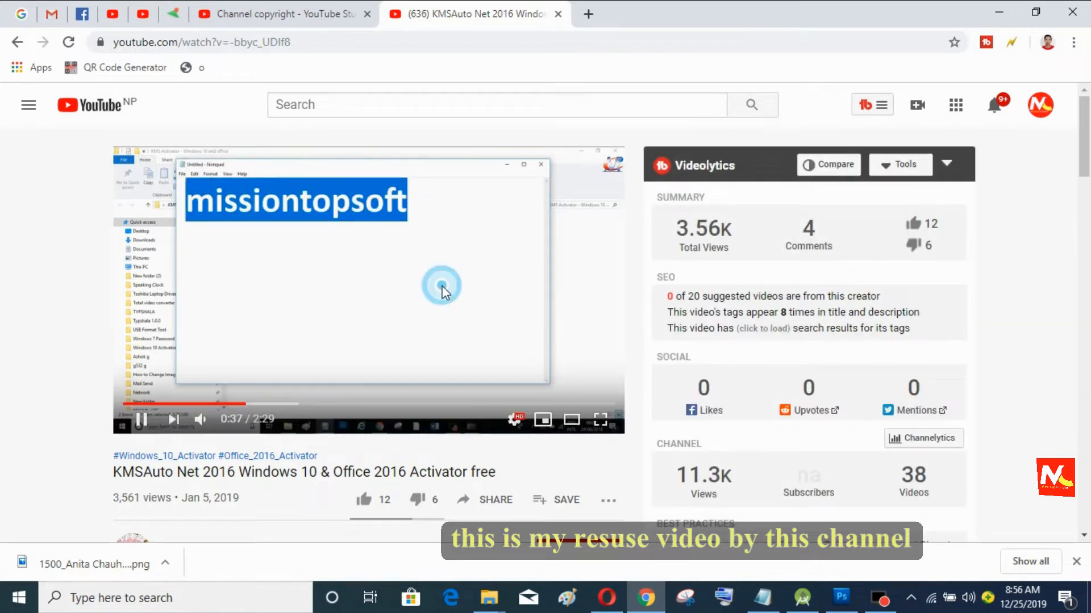
left_click(304, 10)
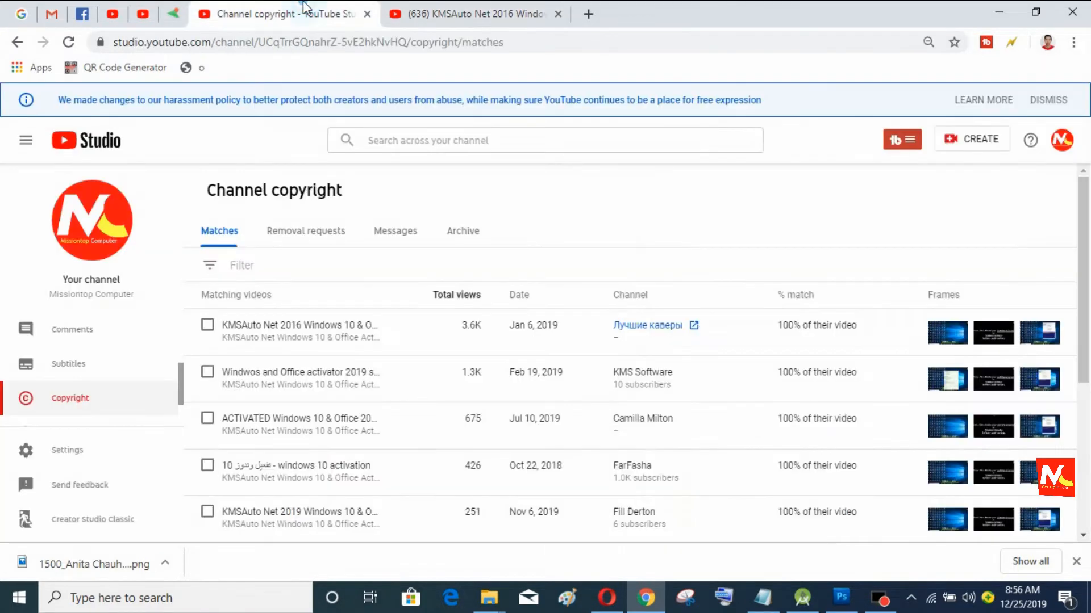
Step: Send the reuploading channel a copyright message about the KMSAuto Net 2016 copy, with your contact e-mail
mouse_move(929, 335)
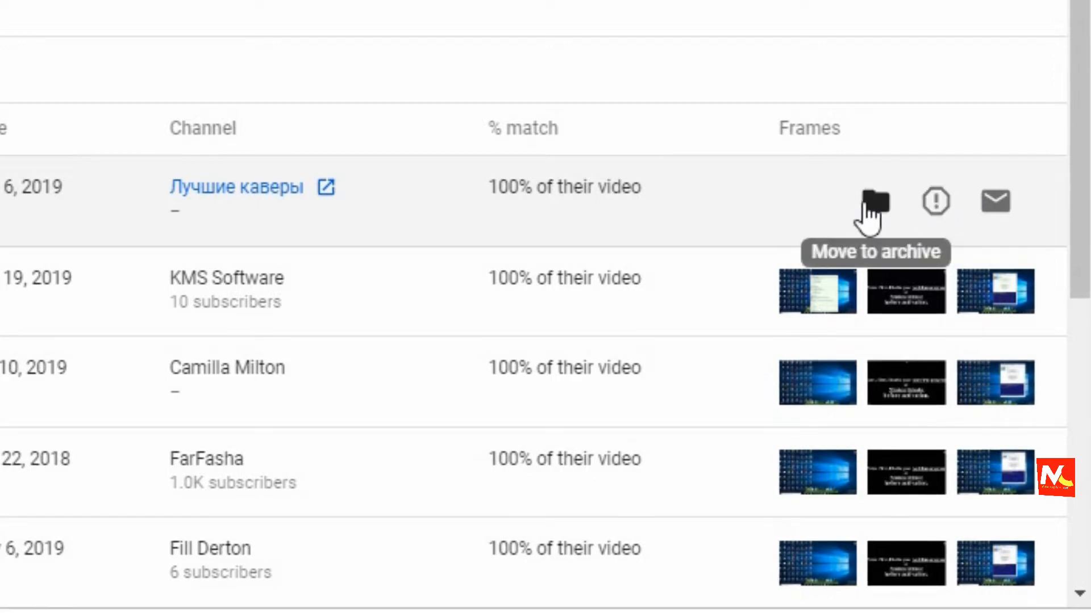
left_click(998, 205)
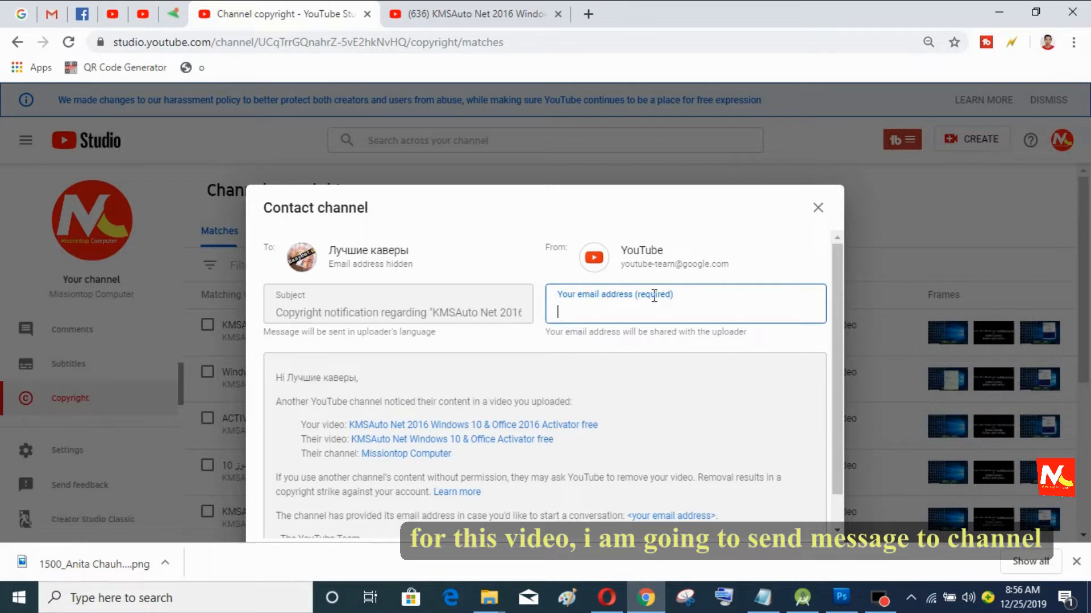
scroll(664, 327, "down", 1)
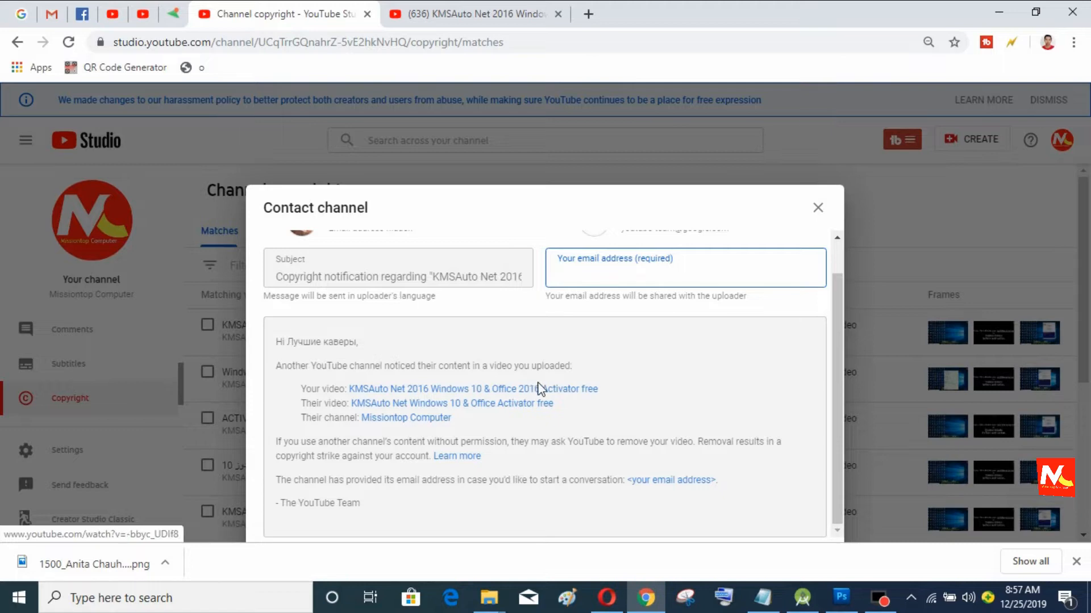
left_click(634, 280)
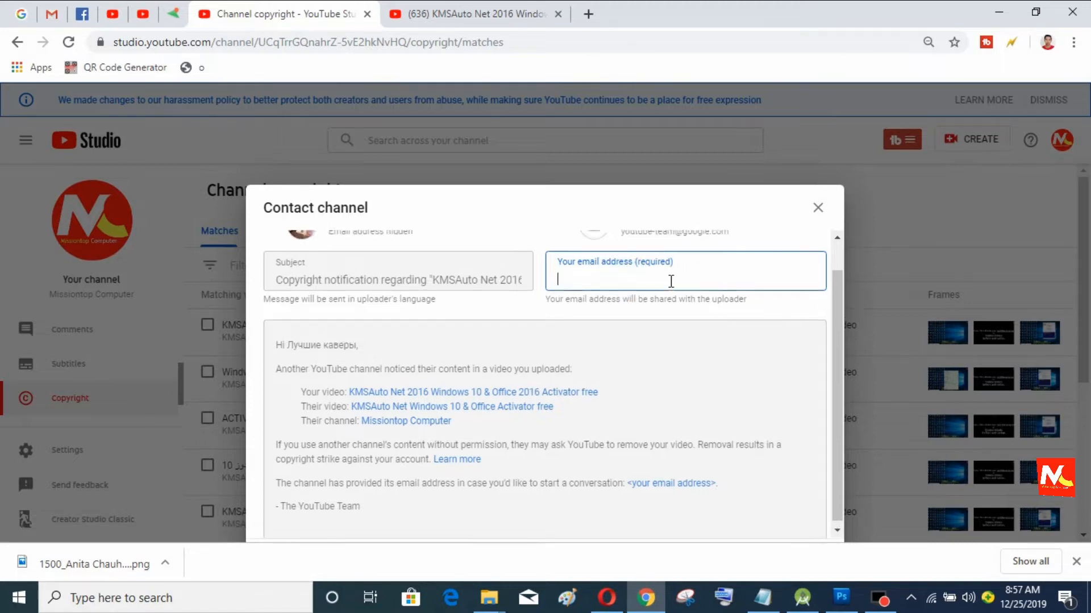
scroll(670, 281, "up", 1)
left_click(646, 311)
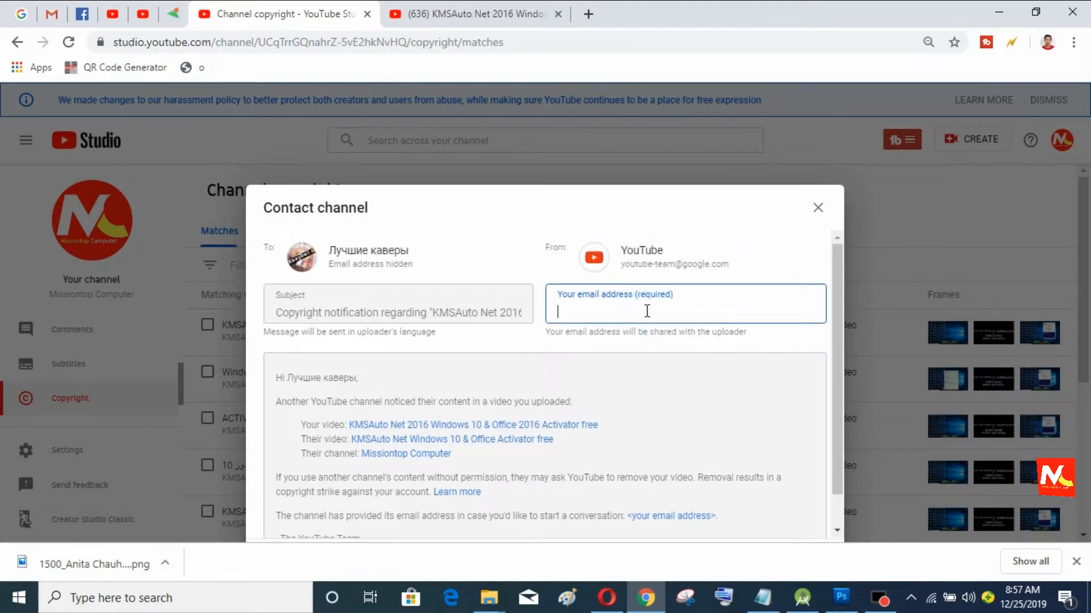
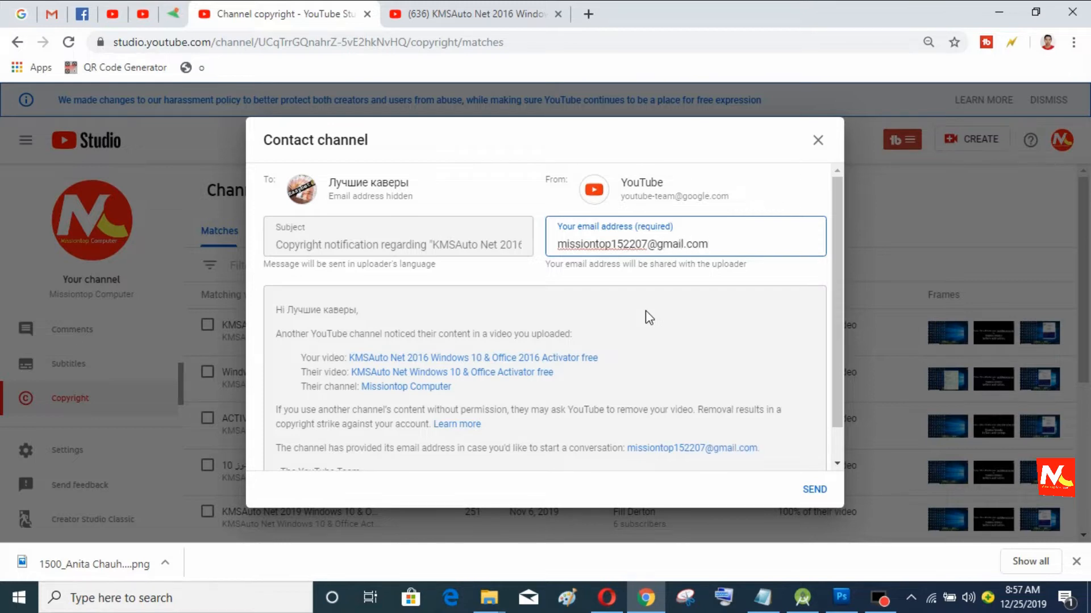
scroll(645, 310, "down", 1)
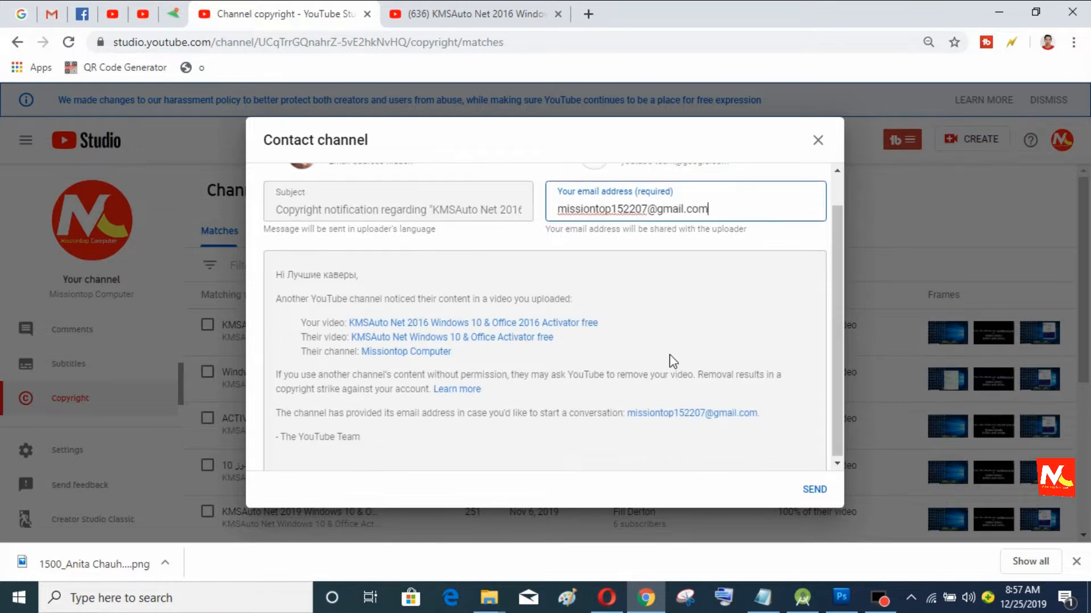
left_click(814, 492)
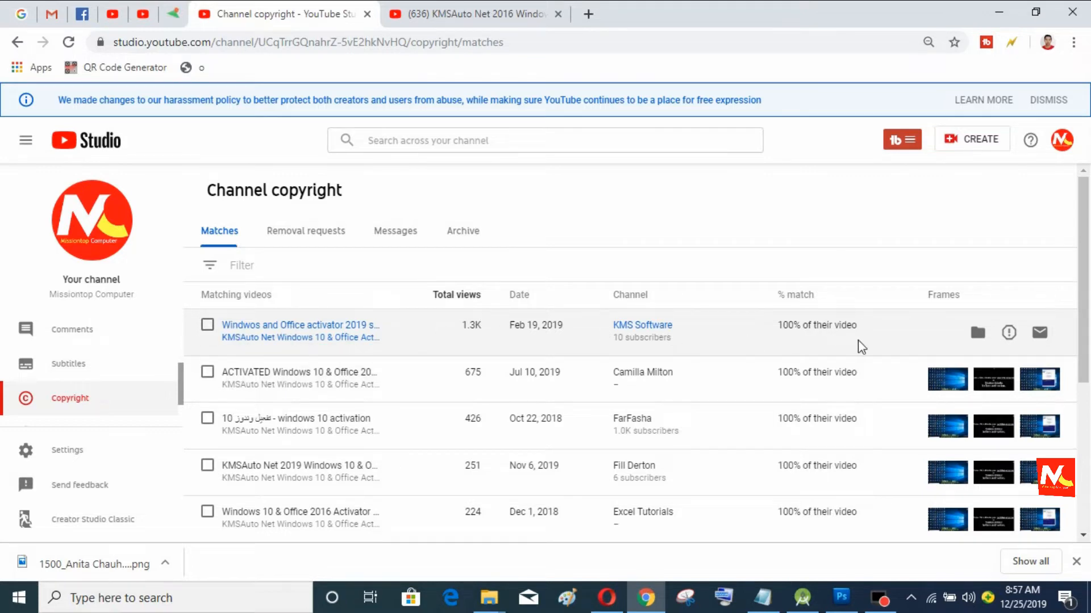
Step: Start a removal request for 'Windwos and Office activator 2019 stable work on all version' and review the form
left_click(1009, 334)
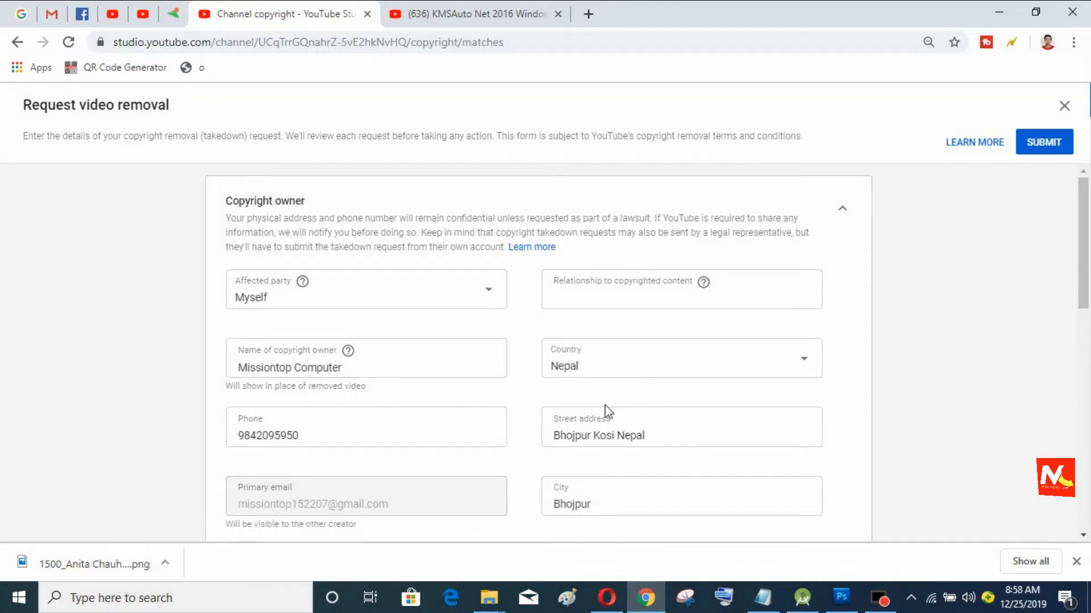
scroll(592, 393, "down", 2)
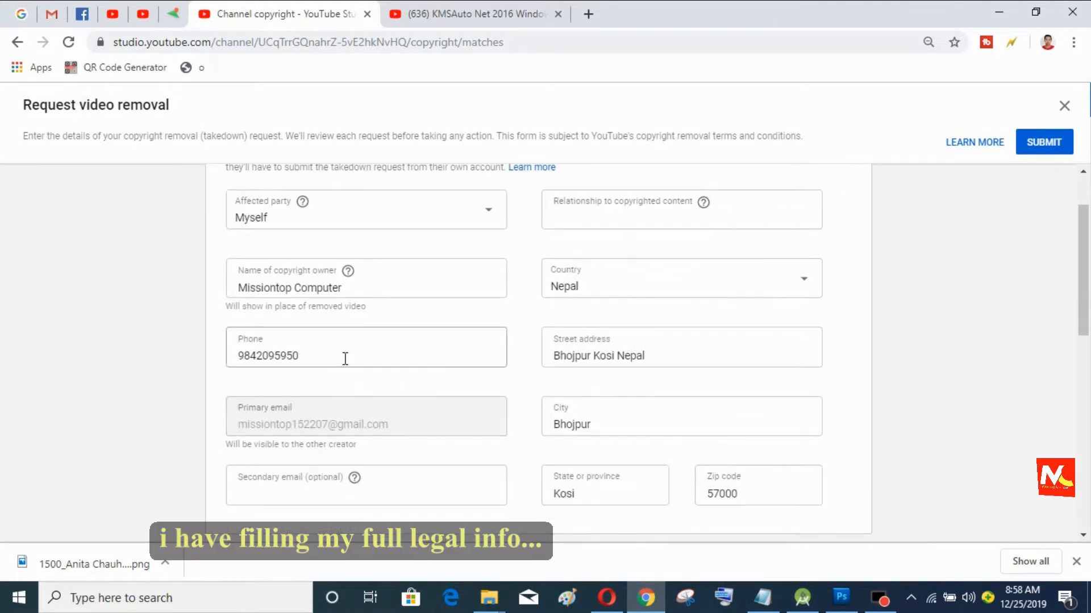
scroll(343, 356, "down", 3)
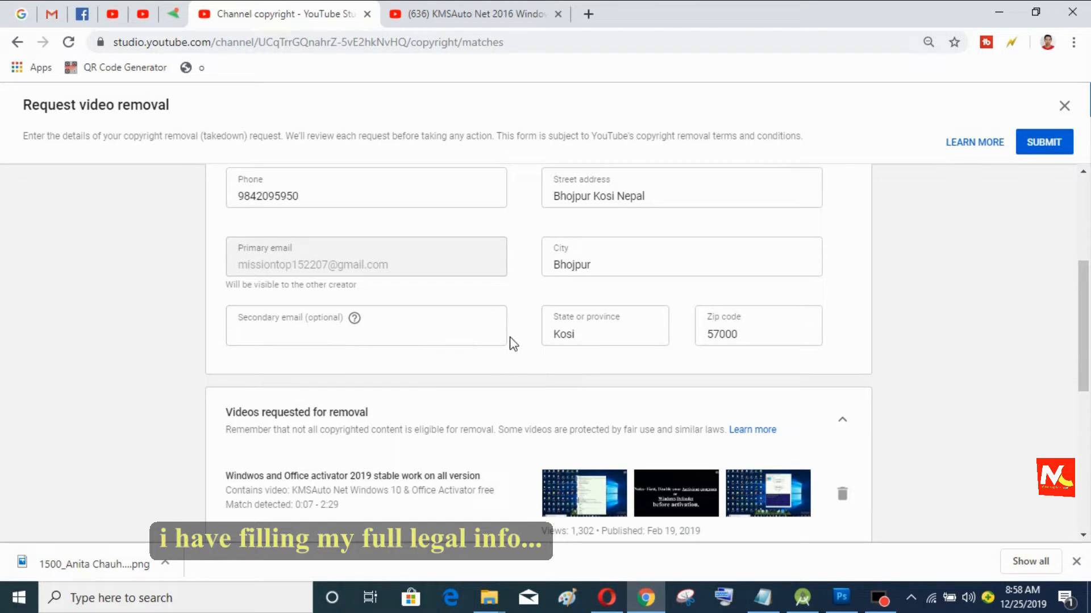
scroll(511, 346, "down", 3)
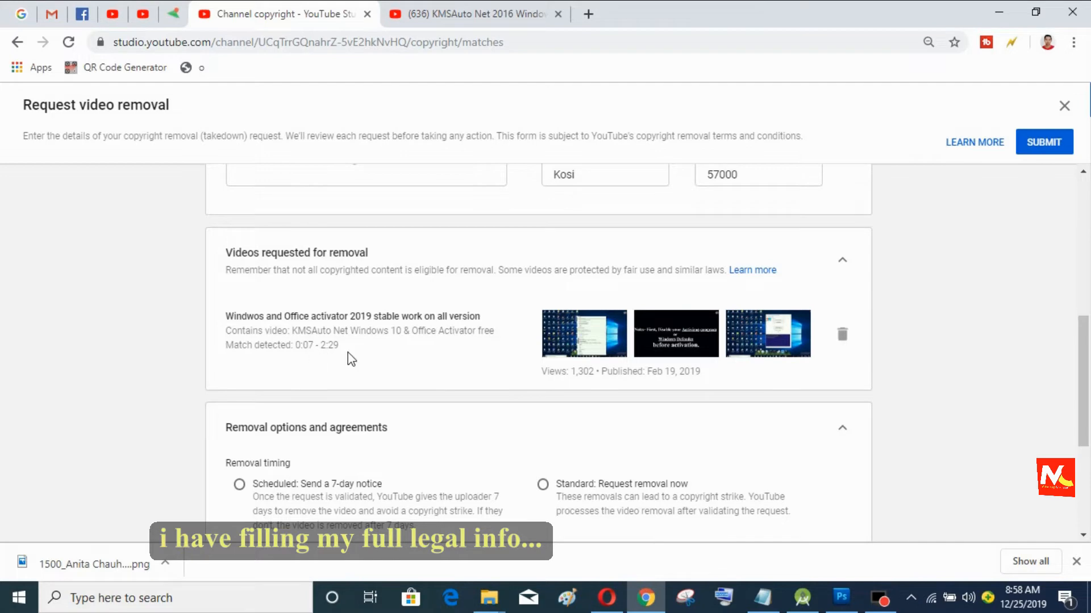
scroll(672, 367, "down", 4)
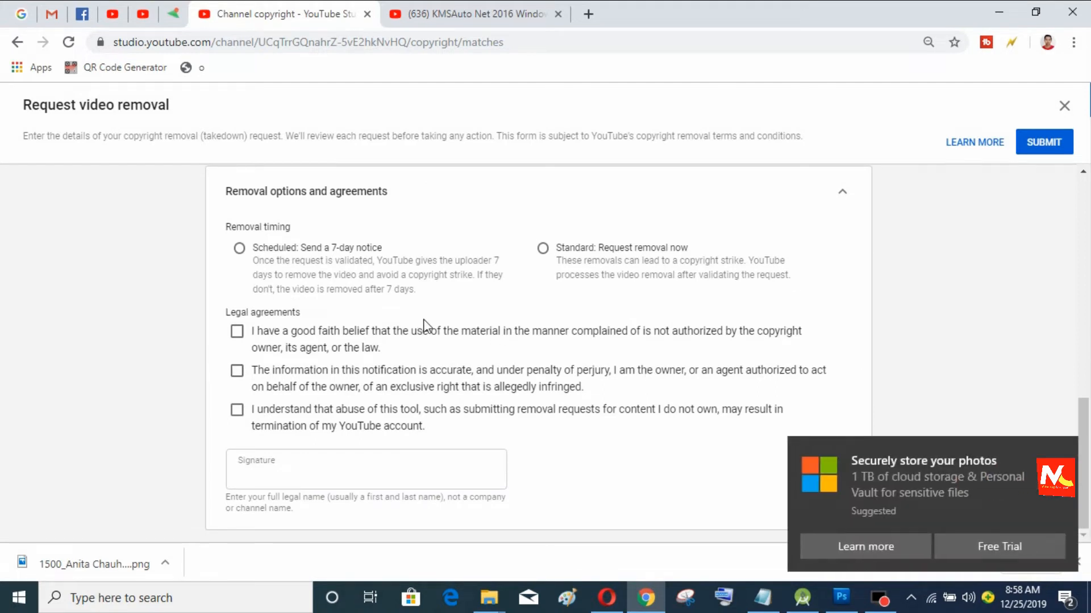
Step: Tick the three legal agreement boxes, type the signature name, and try submitting
left_click(237, 331)
left_click(238, 410)
left_click(321, 475)
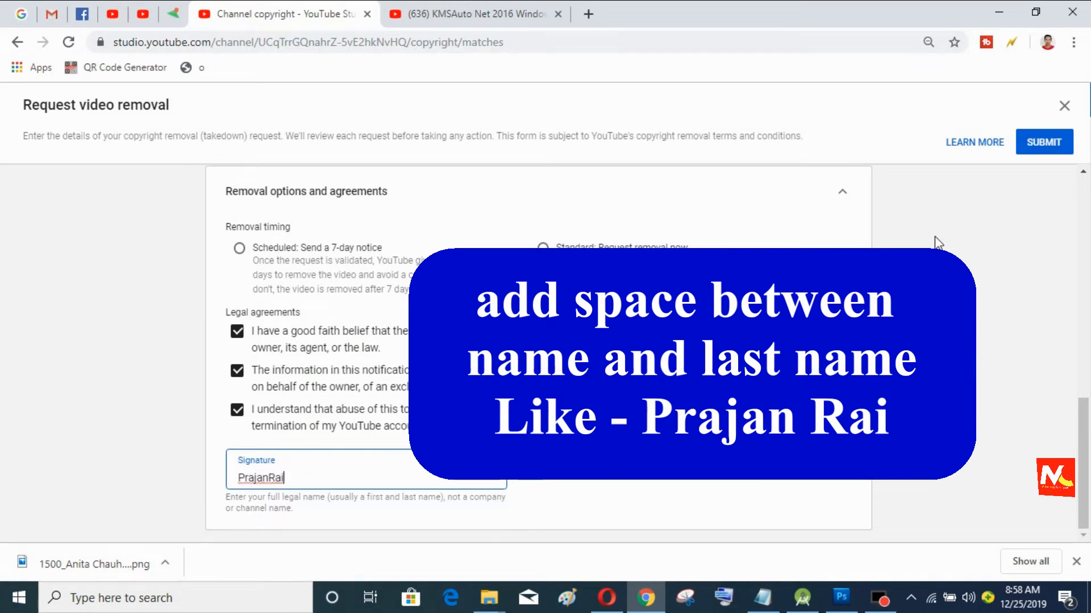
scroll(938, 239, "up", 6)
scroll(881, 303, "up", 5)
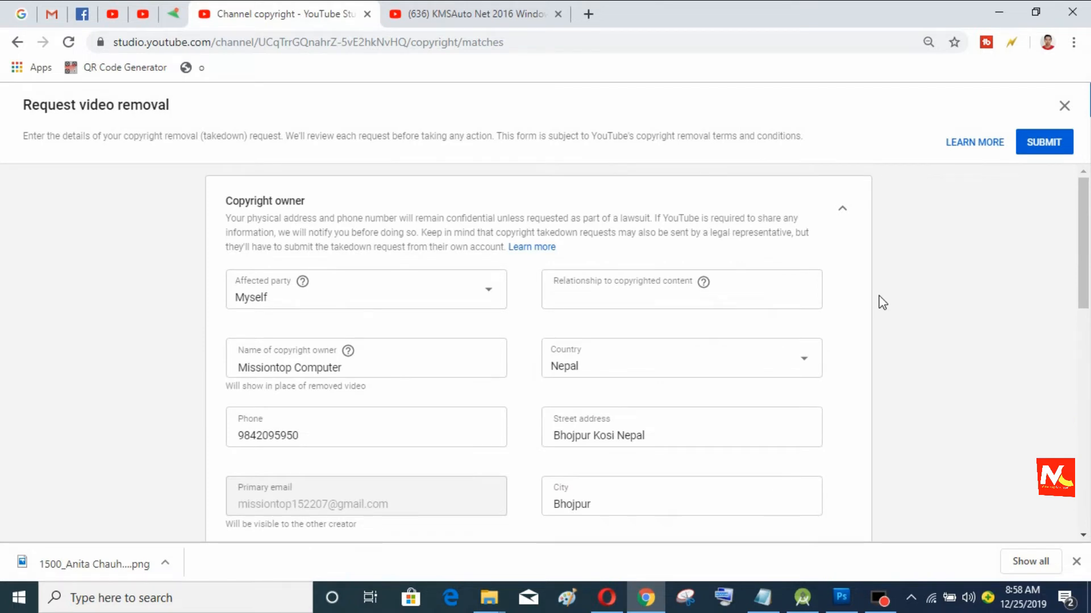
left_click(1059, 148)
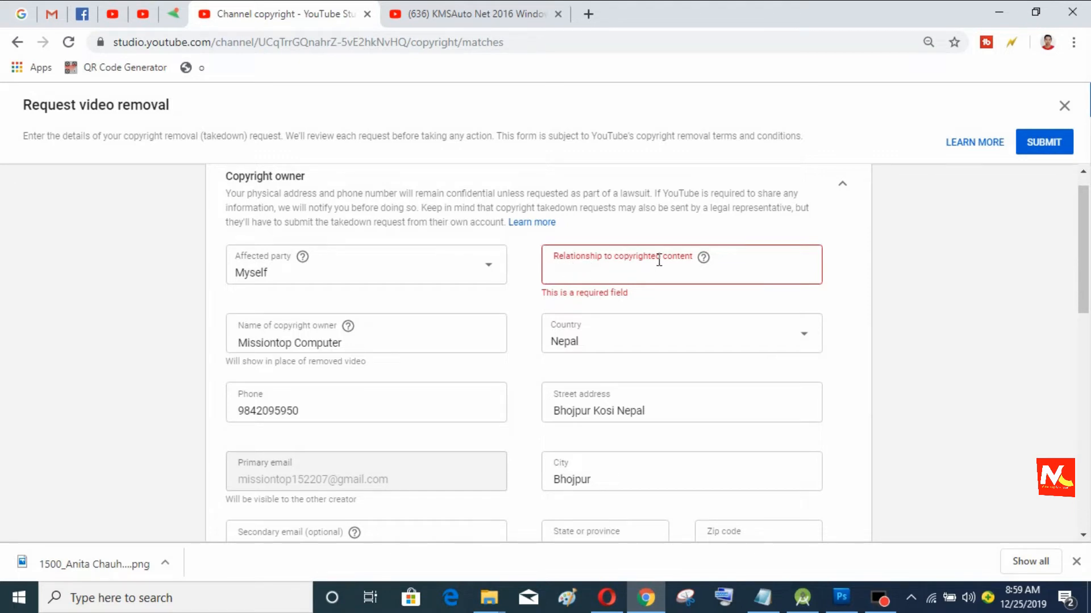
Step: Set Relationship to 'owner', choose the scheduled 7-day notice, and submit the request
left_click(636, 275)
left_click(859, 277)
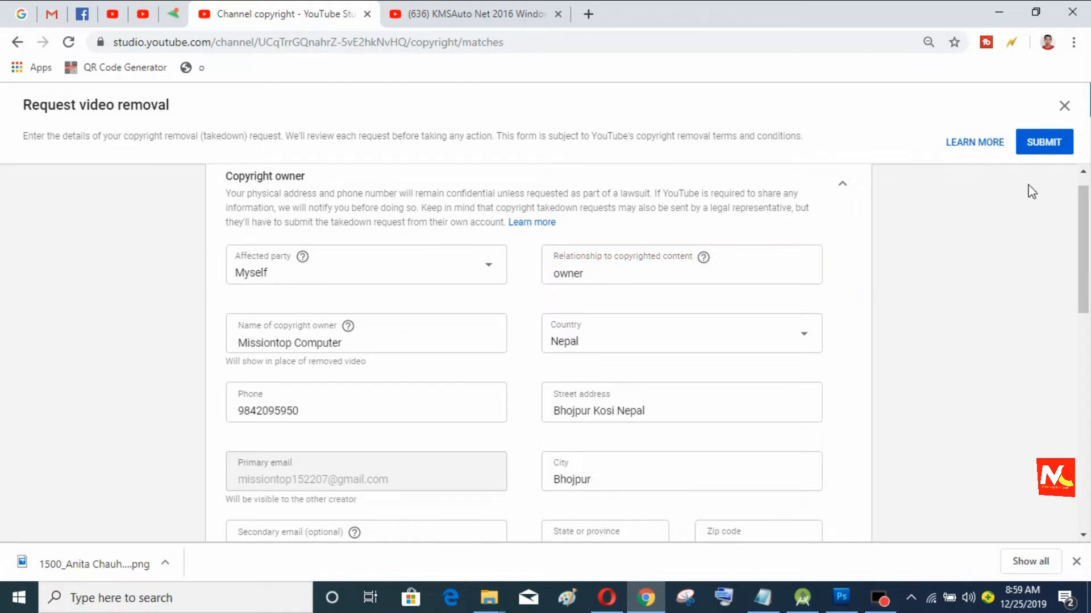
left_click(1045, 145)
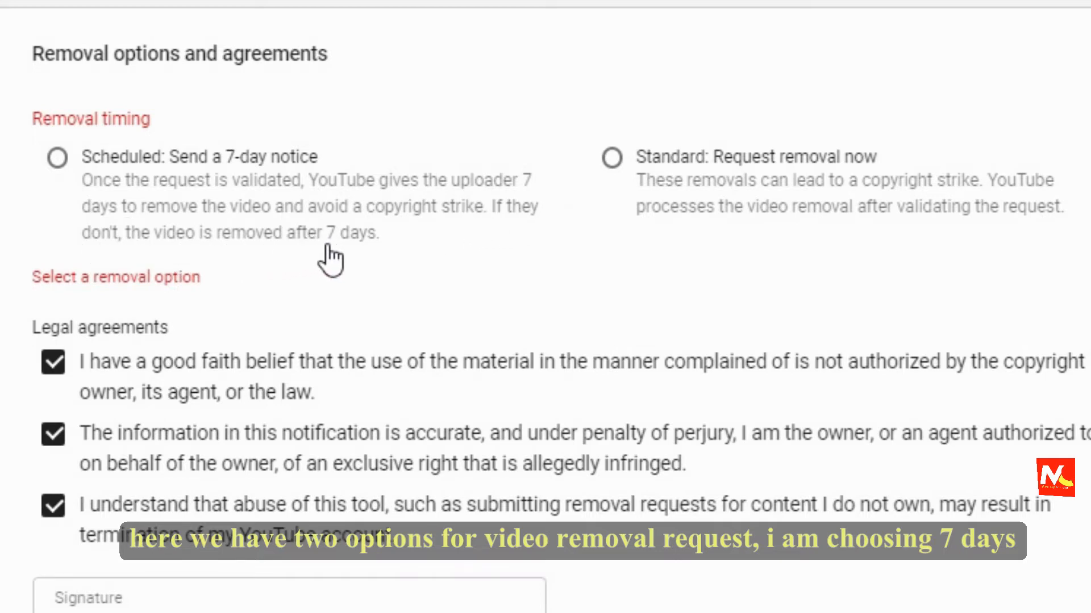
left_click(639, 179)
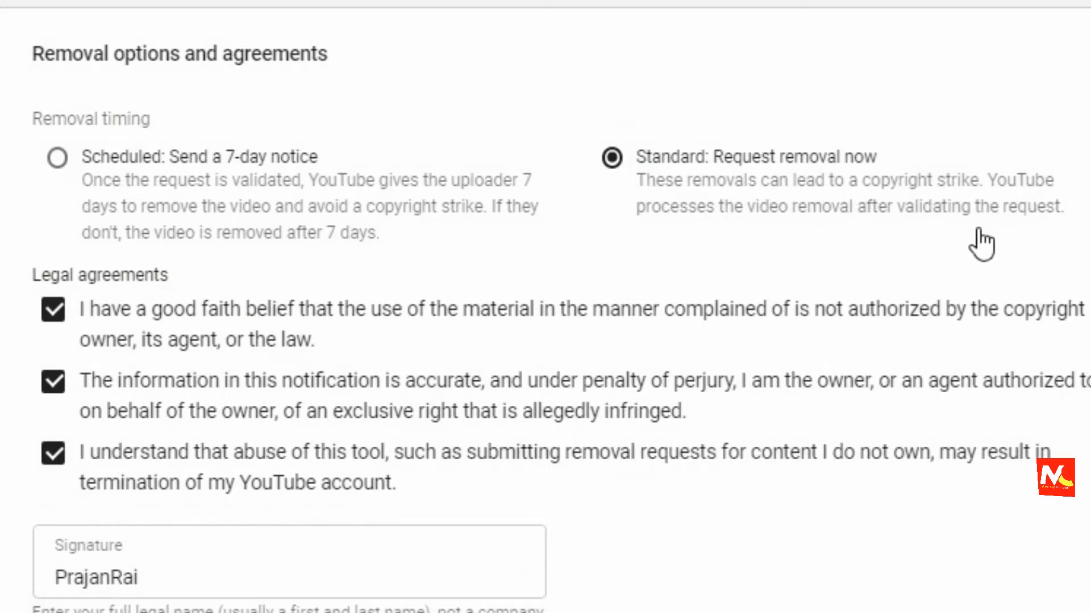
left_click(59, 160)
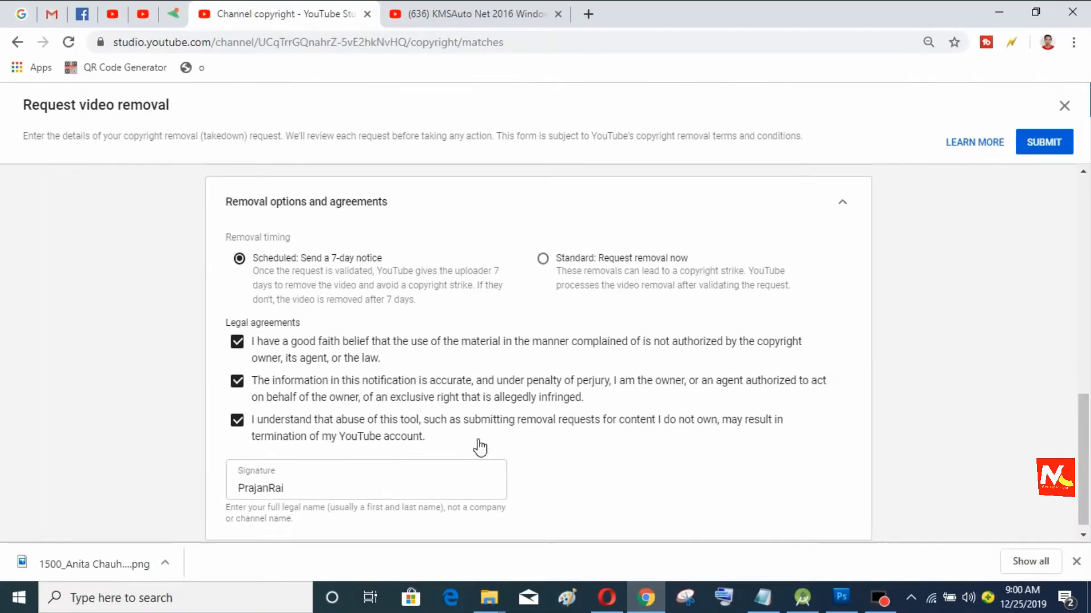
left_click(1042, 143)
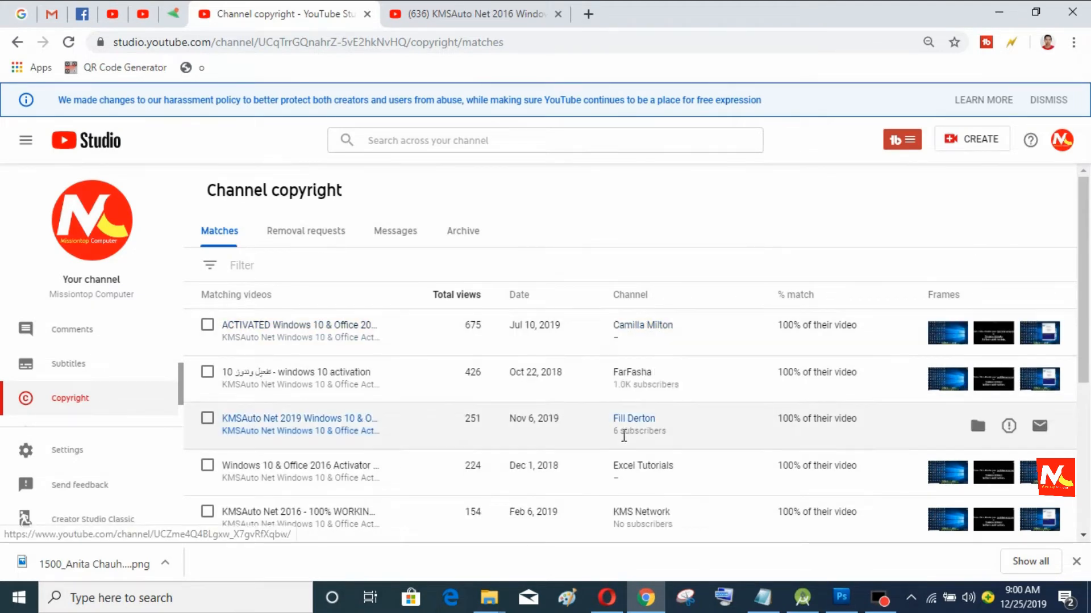
Step: Page through the copyright matches with the Next page arrow
scroll(625, 426, "down", 5)
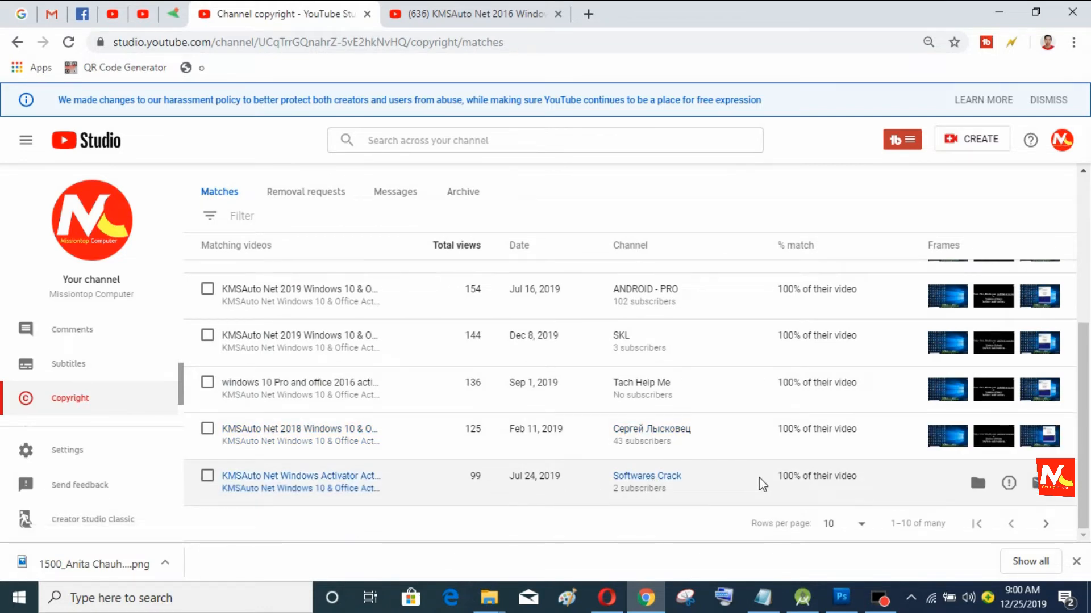
left_click(1045, 523)
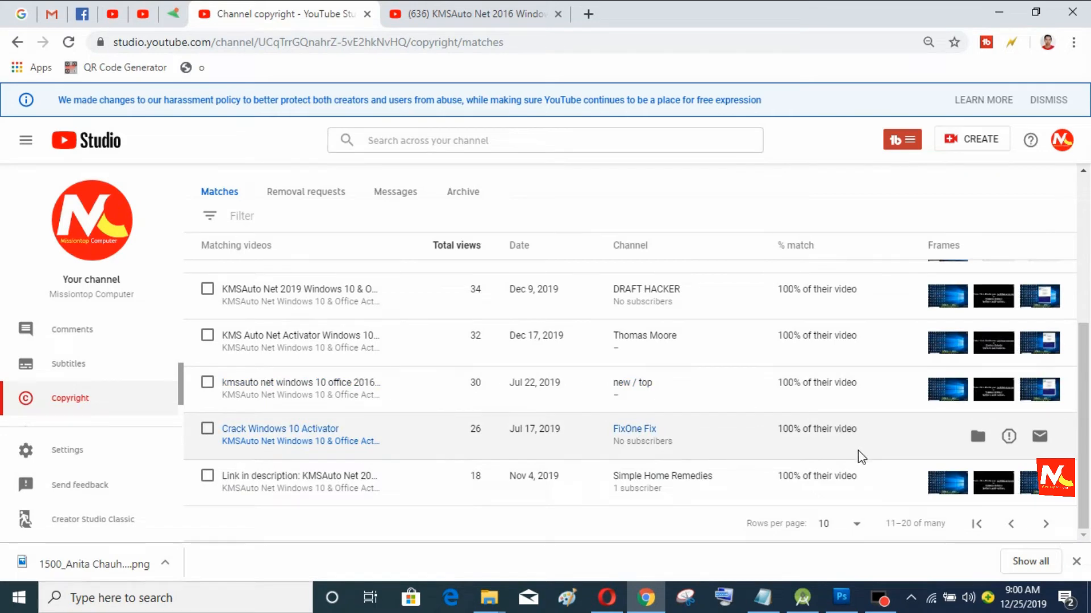
scroll(857, 462, "up", 4)
scroll(857, 462, "up", 1)
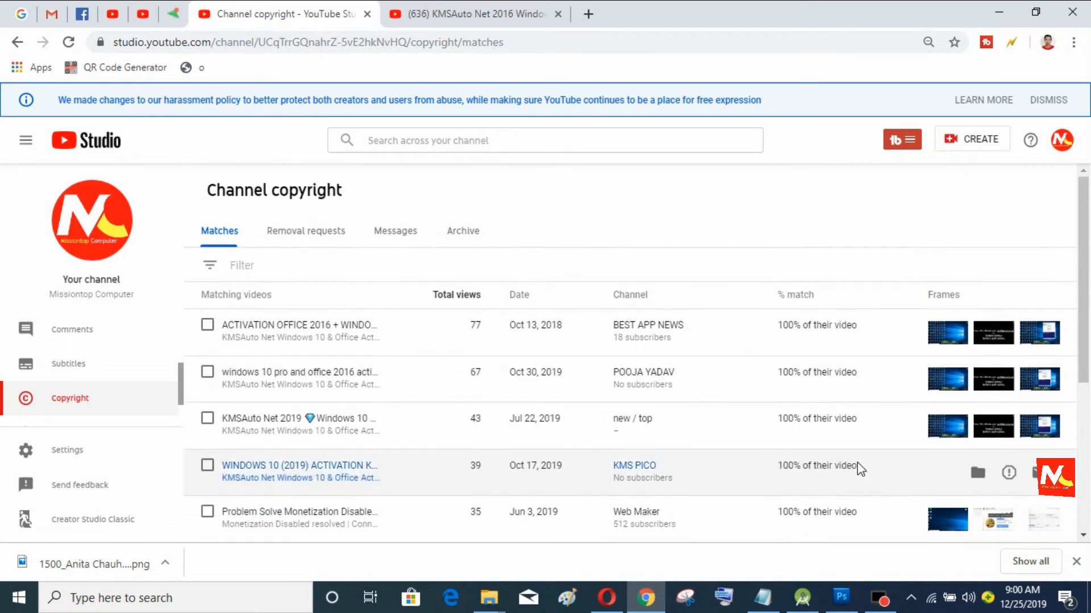
scroll(857, 463, "down", 5)
left_click(1046, 524)
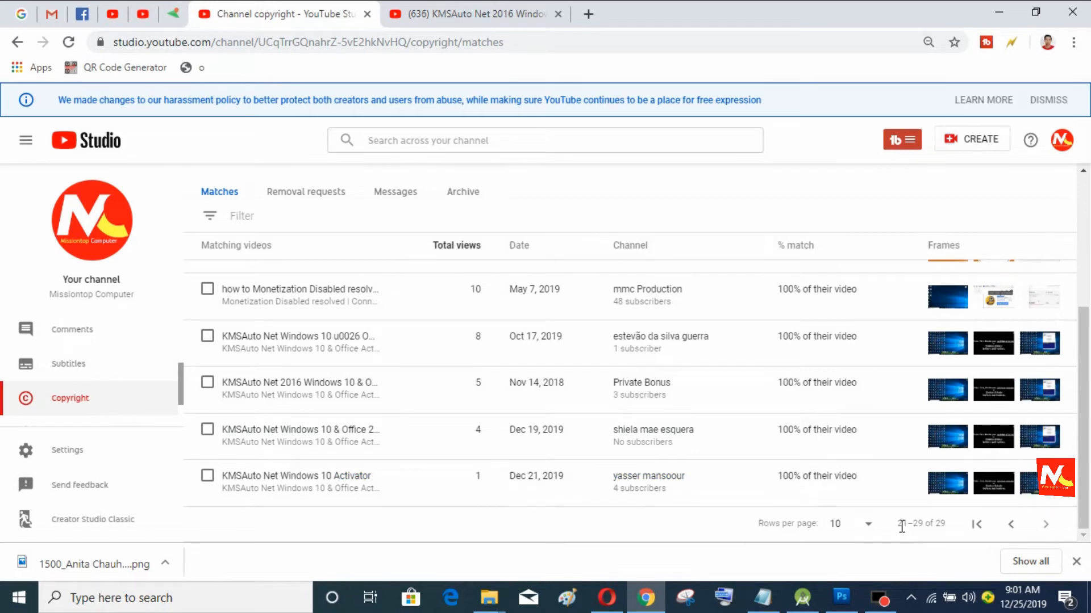
Step: Set Rows per page to 50 so all 29 matches show together
left_click(869, 533)
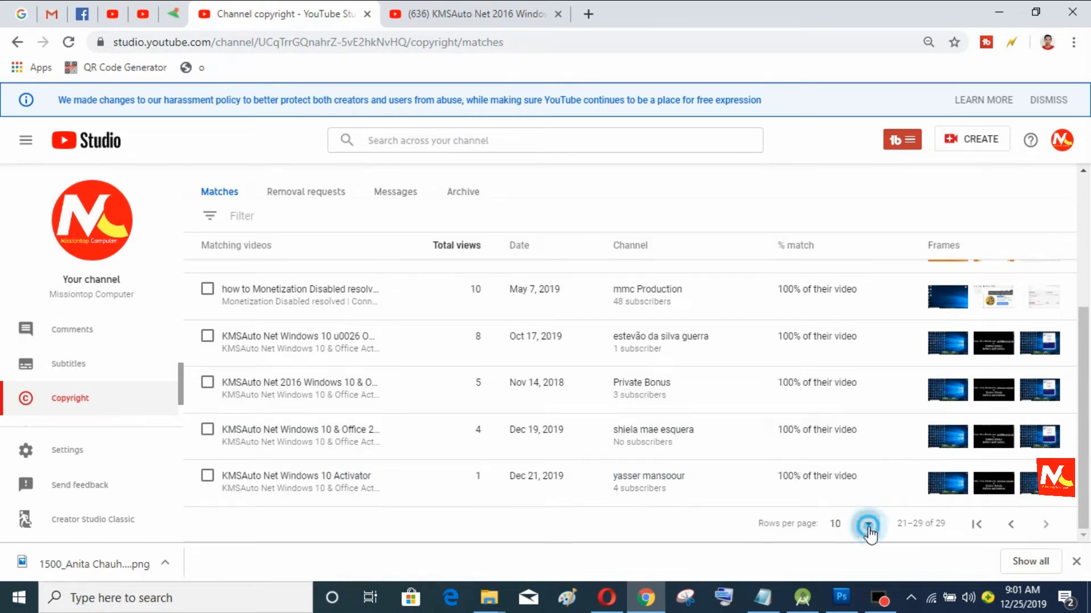
left_click(855, 522)
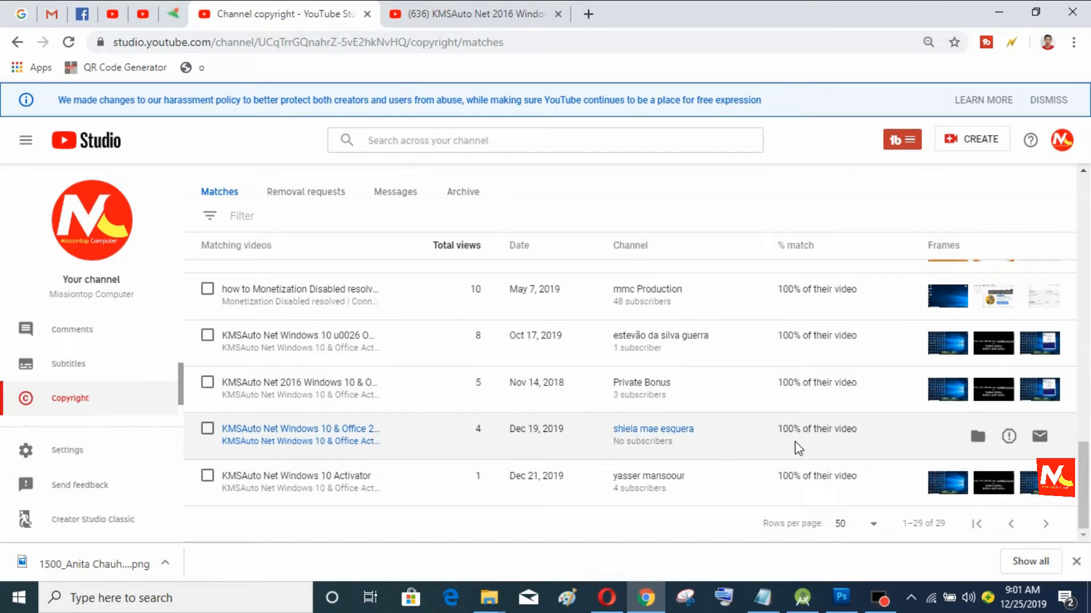
scroll(795, 442, "up", 8)
scroll(840, 429, "up", 5)
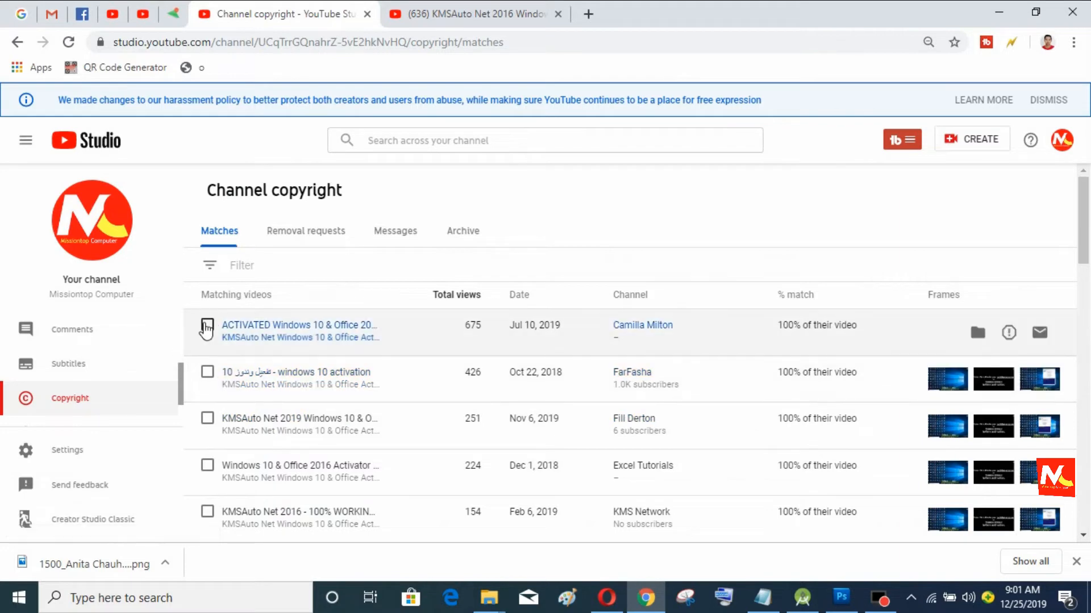
Step: Tick the checkboxes of all 29 matched reuploads, including the Problem Solve Monetization video
left_click(207, 328)
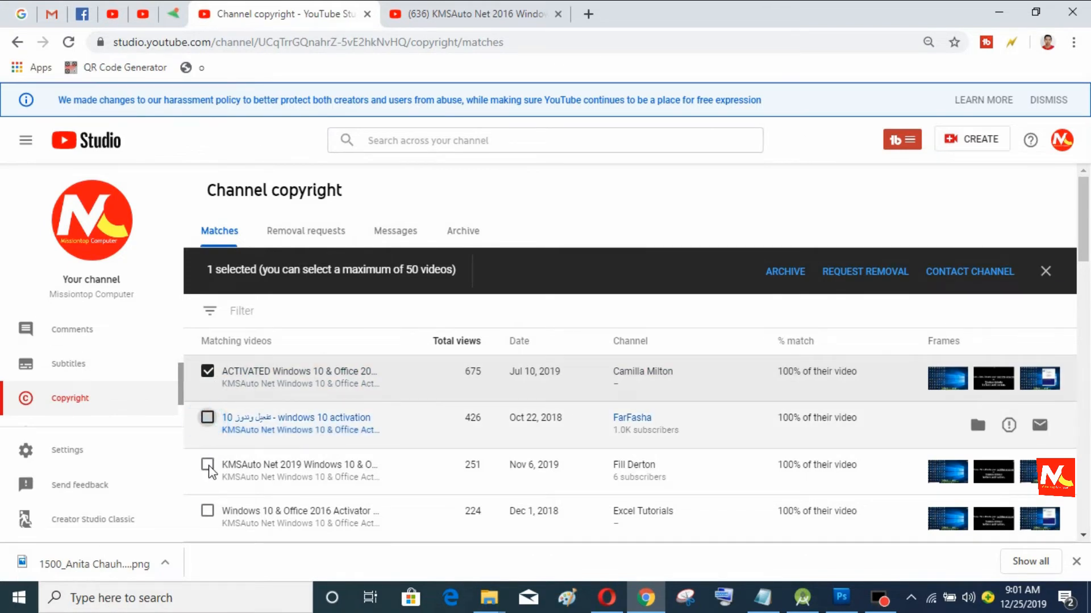
left_click(208, 465)
left_click(208, 511)
left_click(207, 417)
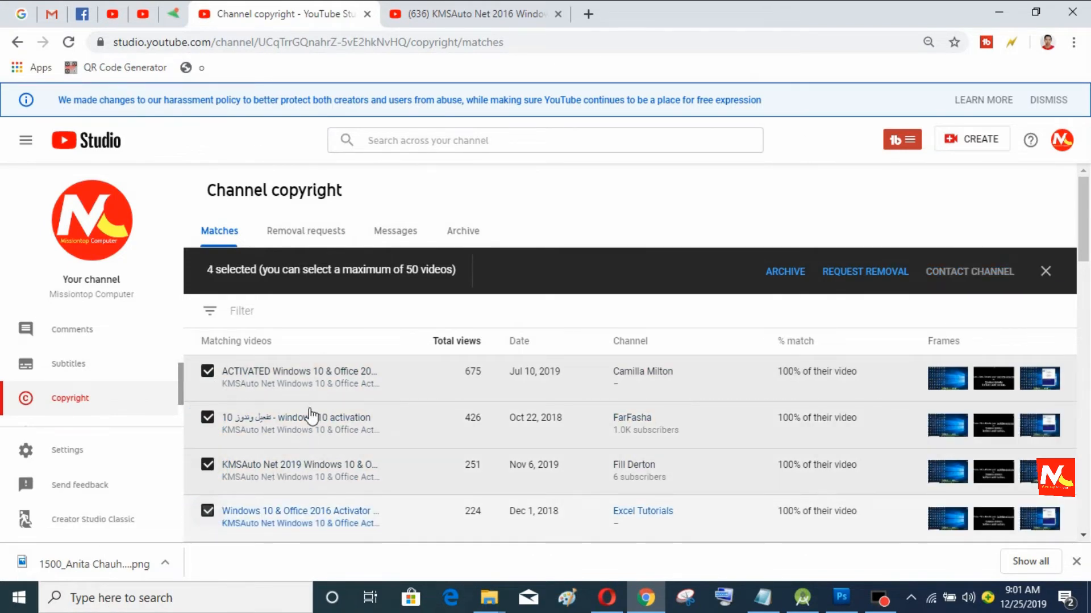
scroll(310, 412, "down", 3)
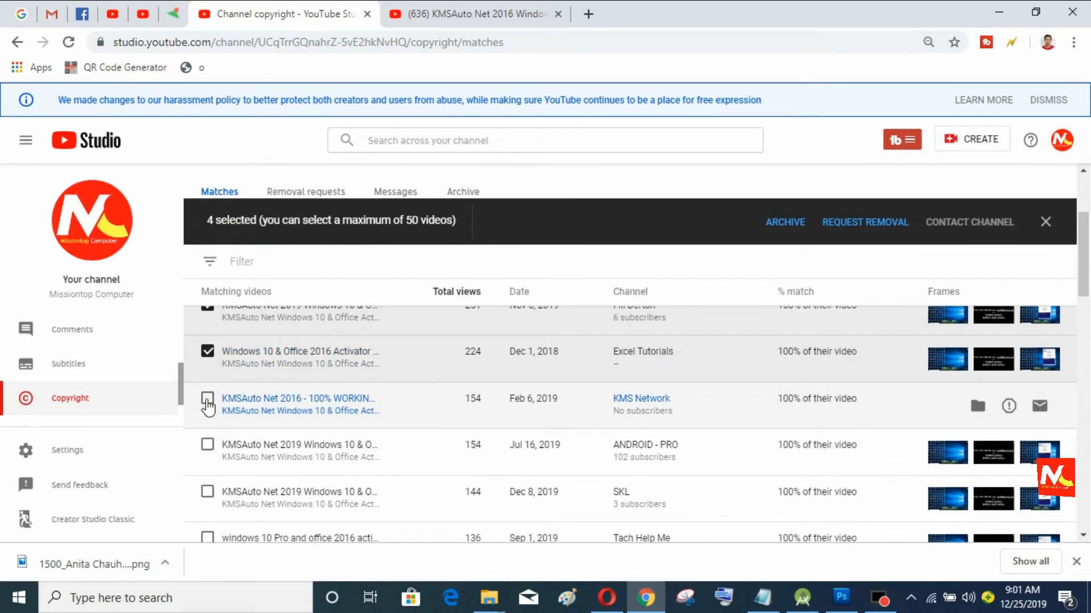
left_click(208, 400)
left_click(208, 446)
left_click(208, 492)
scroll(250, 398, "down", 1)
left_click(208, 458)
left_click(208, 505)
scroll(253, 417, "down", 3)
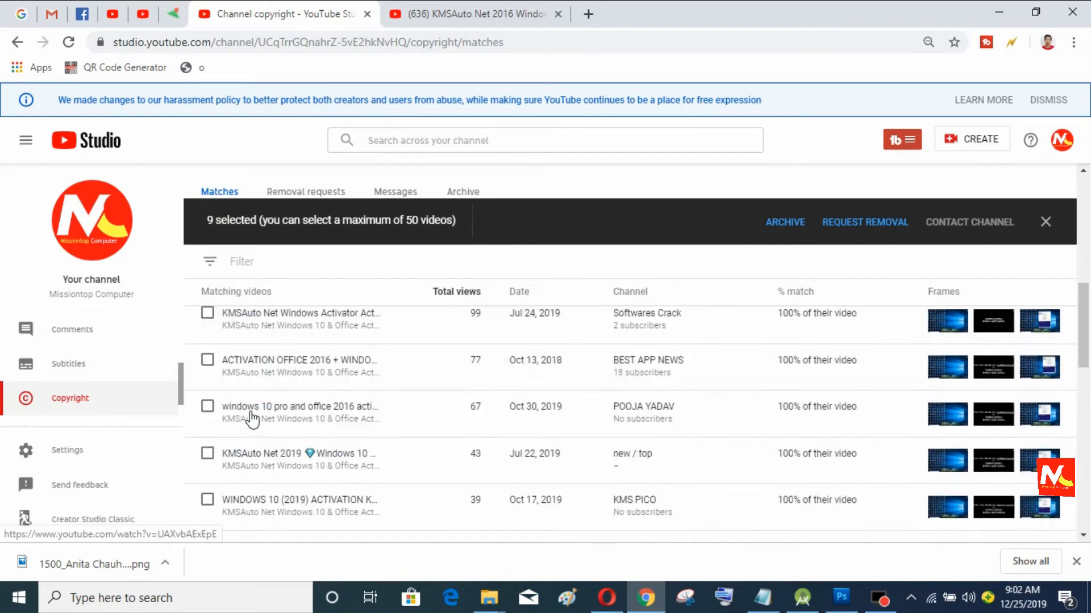
left_click(207, 313)
left_click(207, 360)
left_click(207, 407)
scroll(252, 417, "down", 3)
left_click(208, 339)
left_click(207, 386)
left_click(208, 433)
left_click(207, 479)
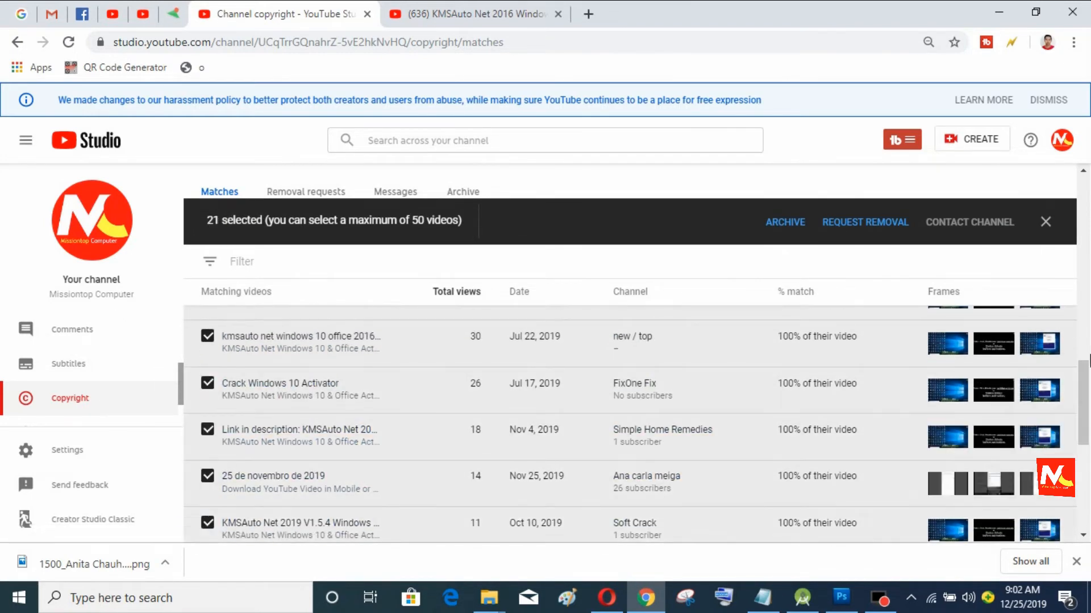
left_click_drag(1084, 392, 1085, 468)
left_click(207, 361)
left_click(207, 407)
left_click(207, 454)
left_click(208, 501)
left_click(207, 476)
left_click(207, 430)
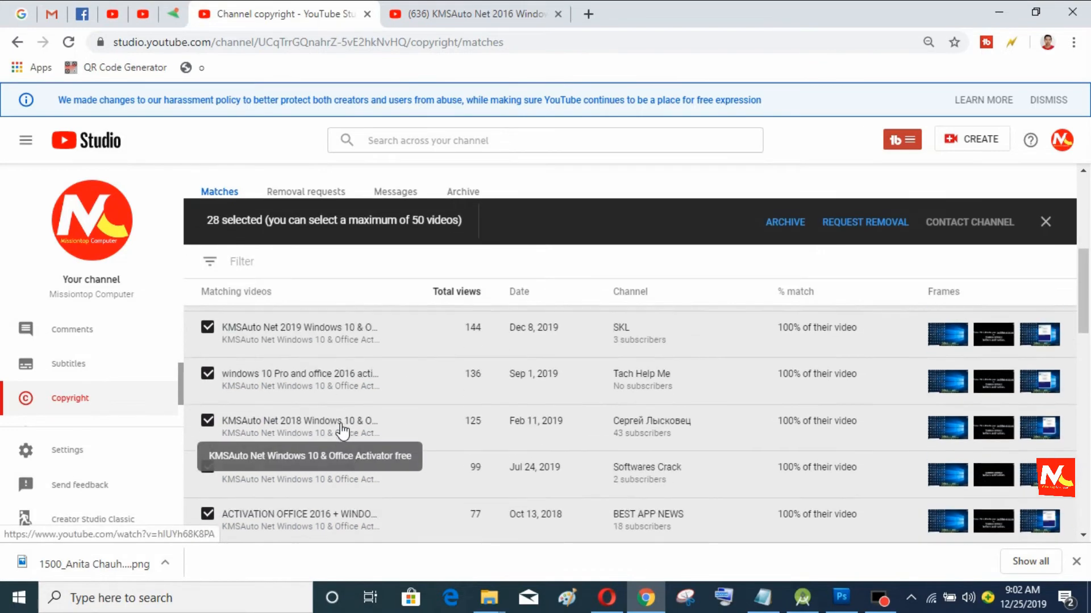
scroll(343, 432, "down", 4)
scroll(342, 432, "up", 1)
left_click(207, 466)
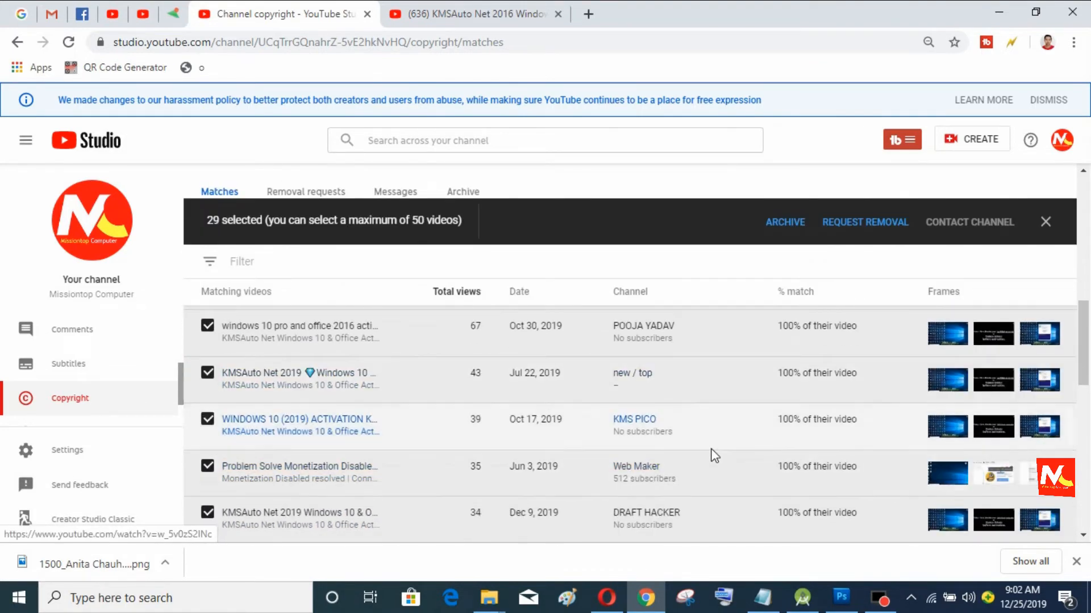
scroll(758, 462, "up", 7)
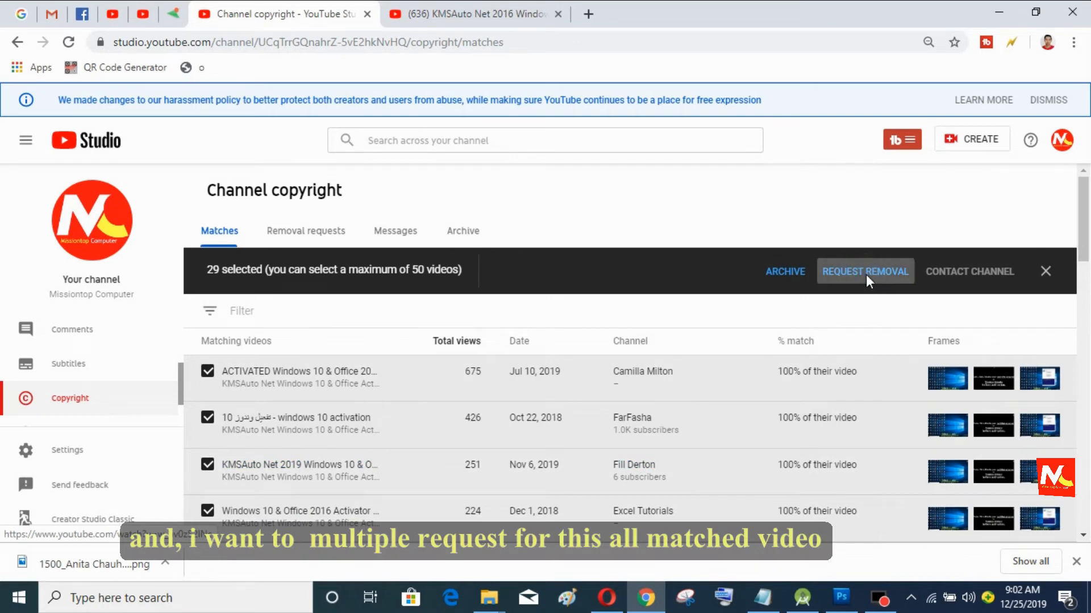
Step: Open the bulk removal request for the 29 selected matches and review its owner details, videos and agreements
left_click(866, 274)
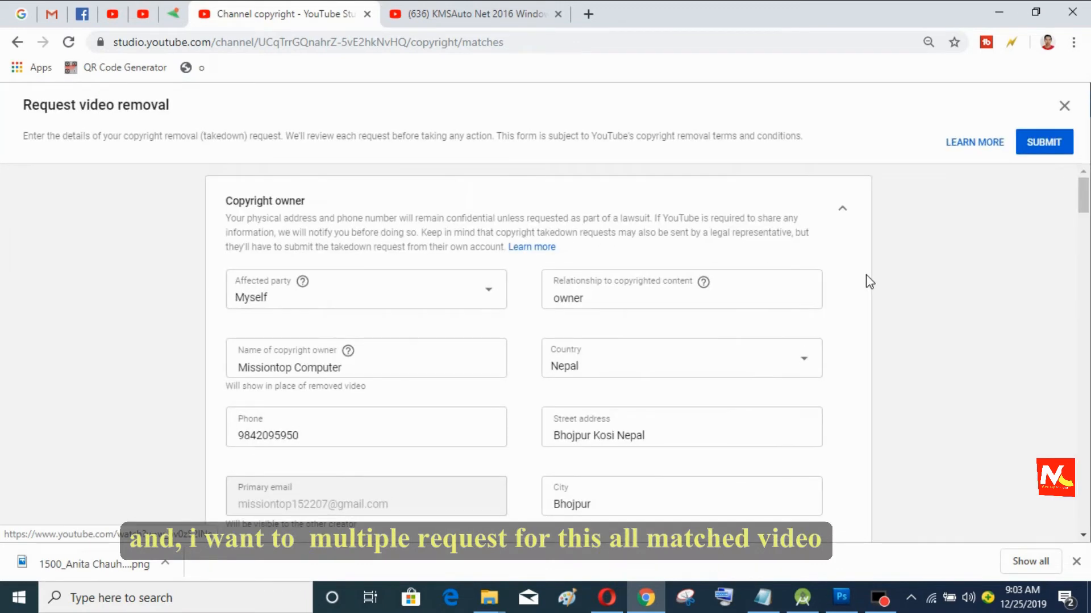
scroll(761, 458, "down", 6)
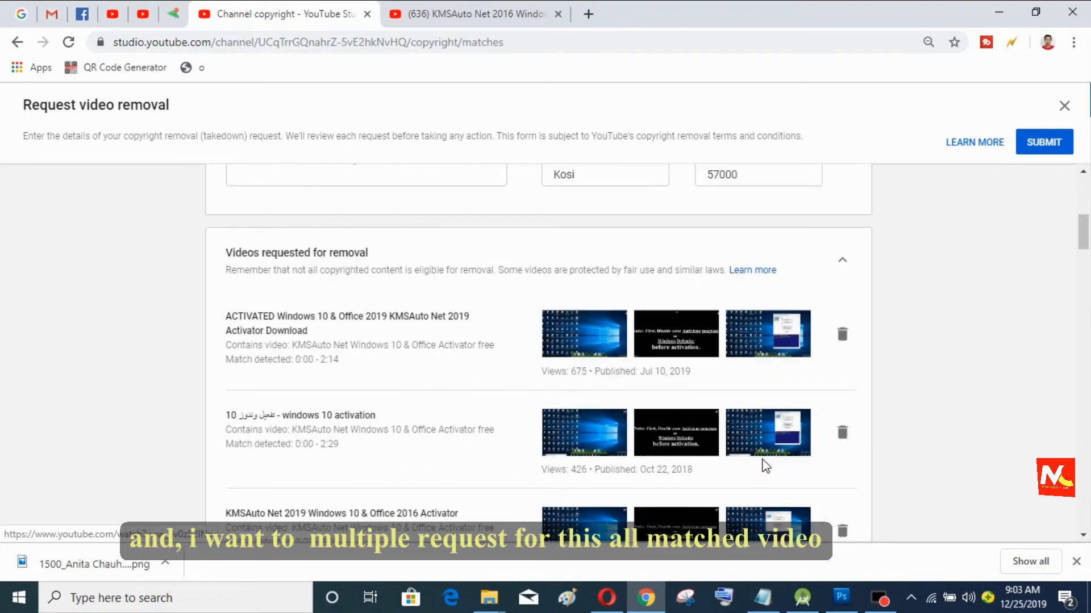
scroll(764, 463, "down", 20)
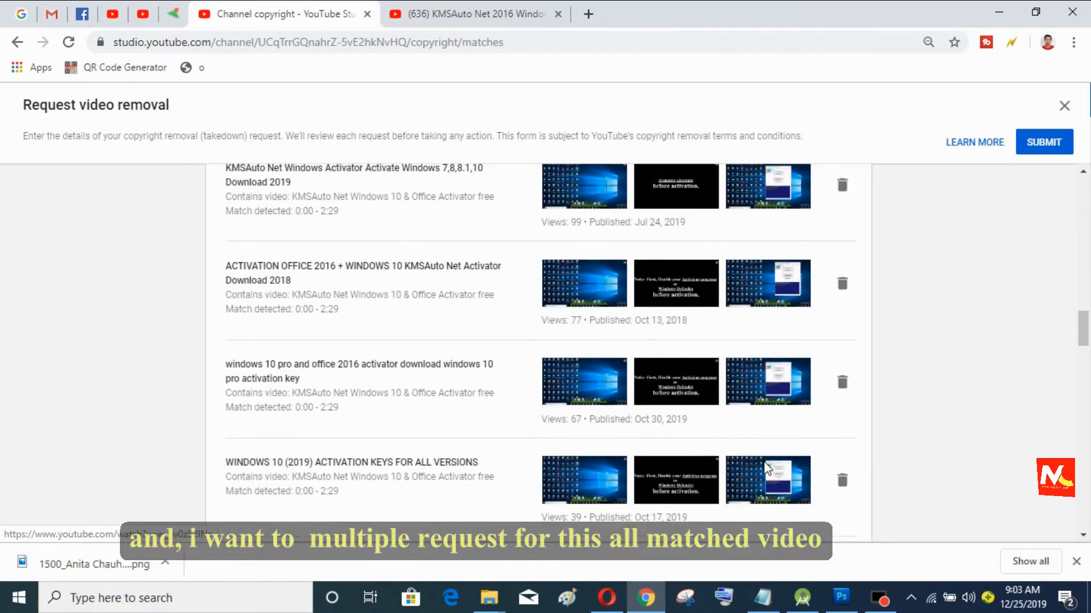
scroll(774, 470, "down", 15)
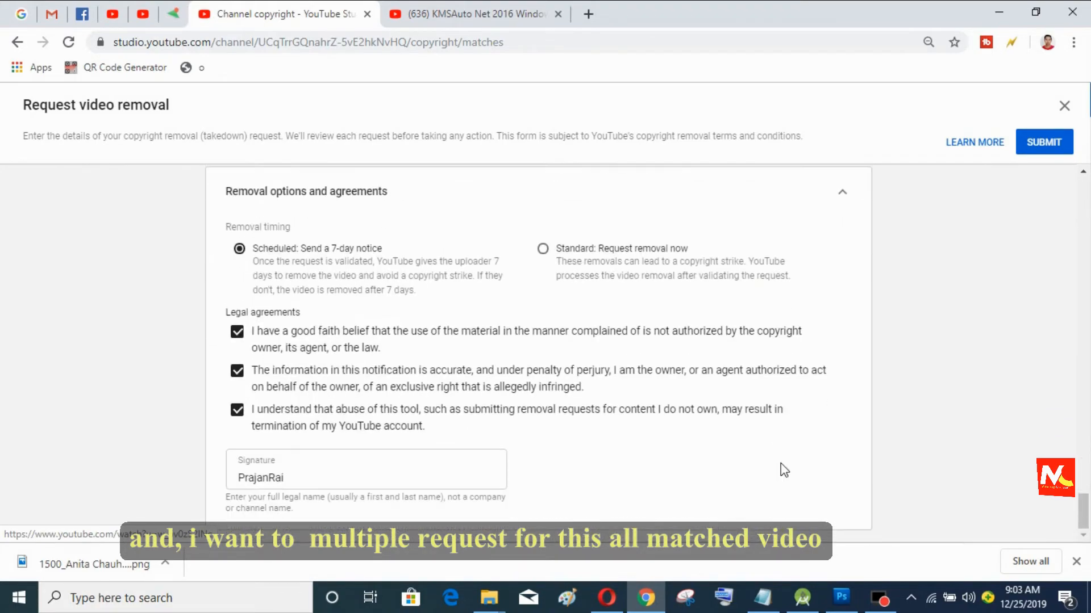
scroll(747, 458, "up", 20)
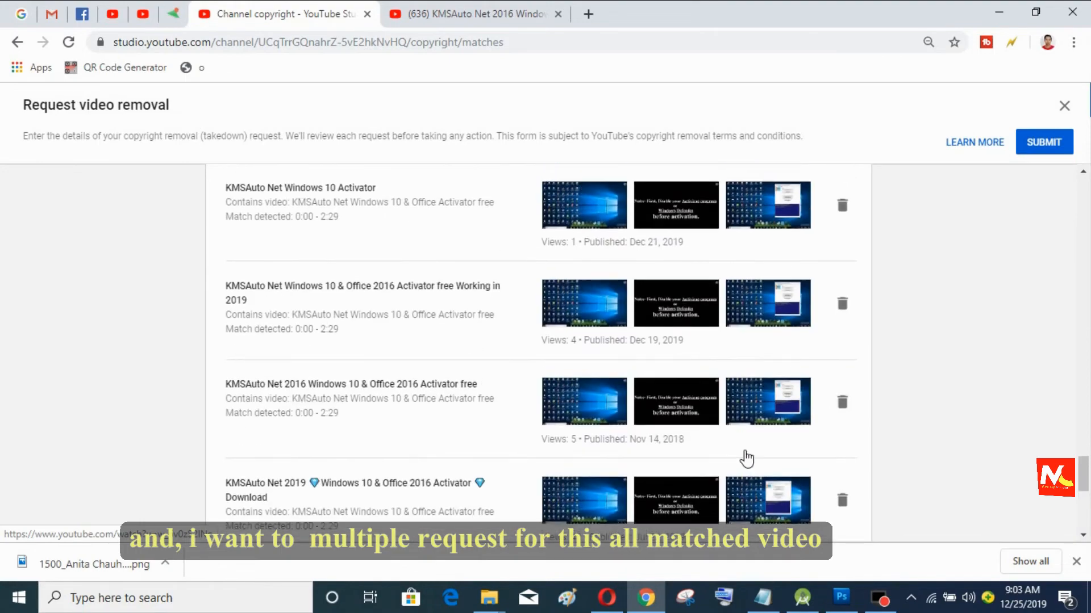
scroll(746, 457, "up", 15)
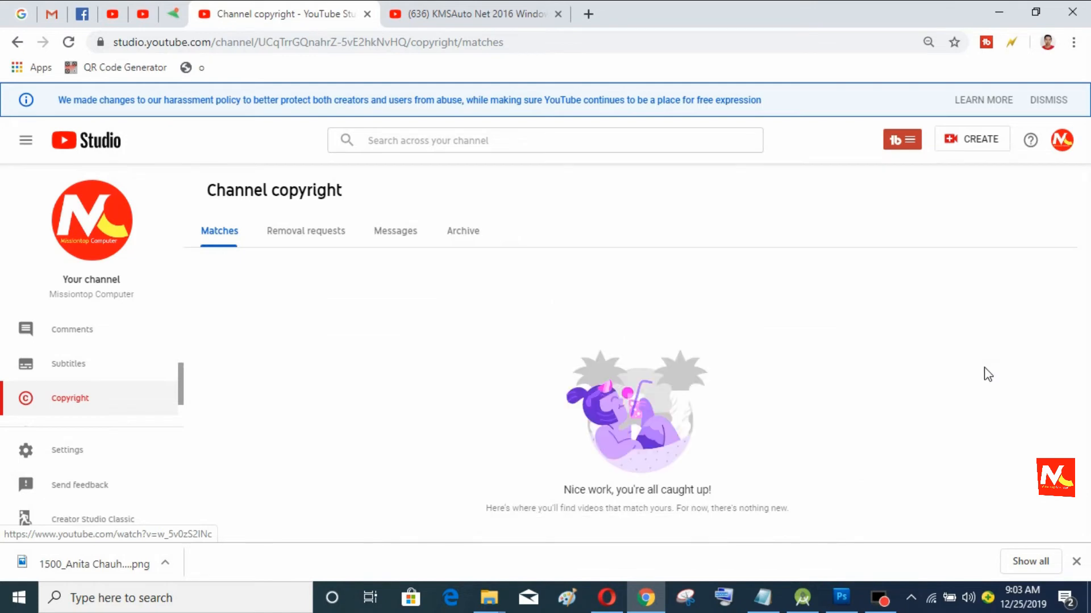
Step: Review the scheduled removal requests, then show the Messages list with the KMSAuto Net 2016 message
left_click(317, 240)
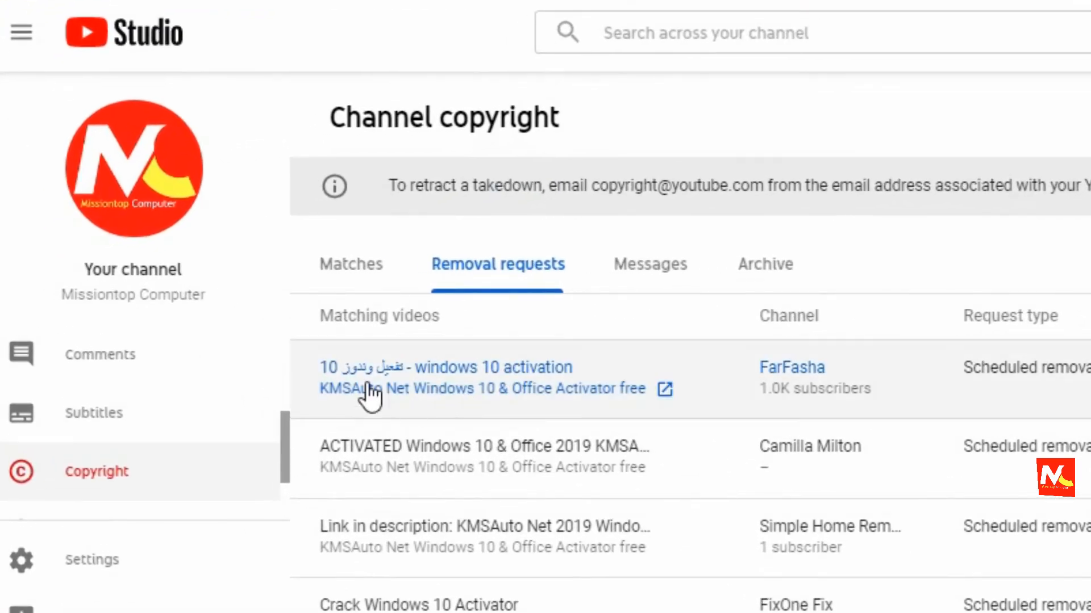
scroll(926, 516, "down", 8)
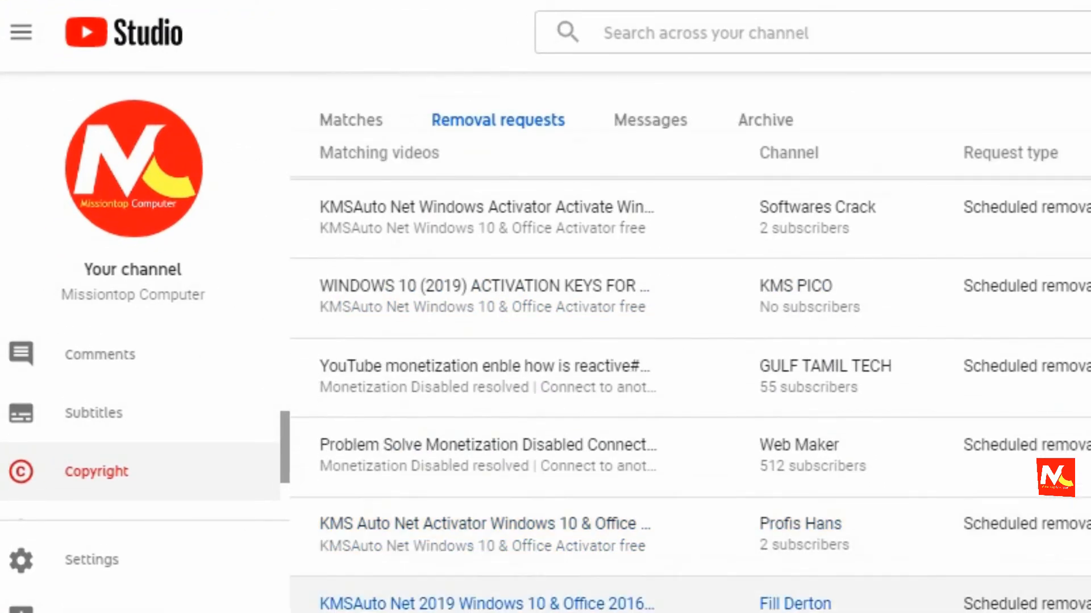
scroll(691, 375, "up", 8)
scroll(784, 409, "down", 5)
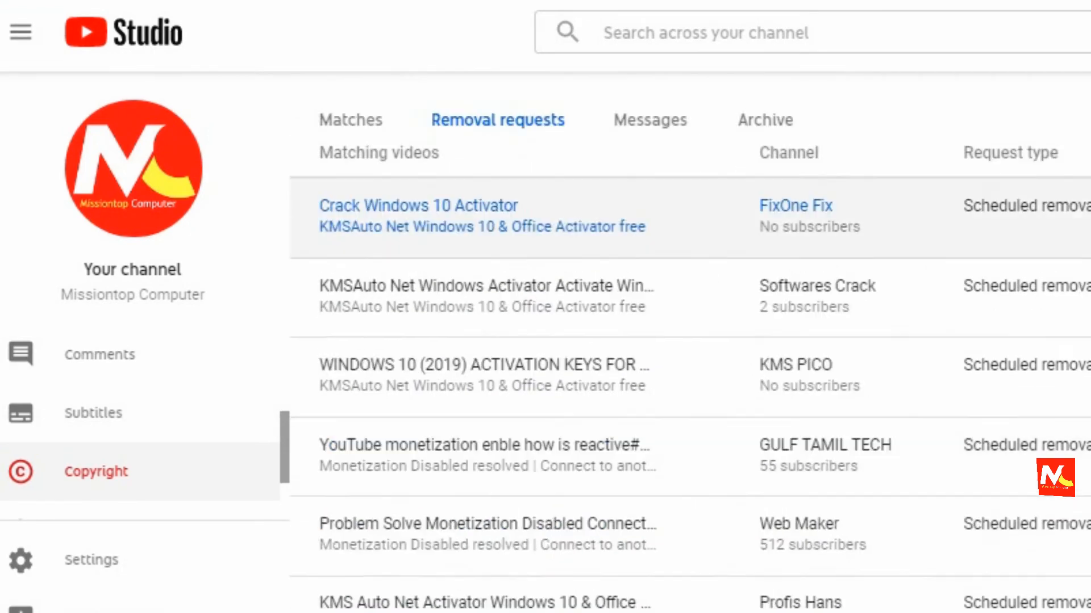
scroll(784, 409, "up", 5)
left_click(659, 268)
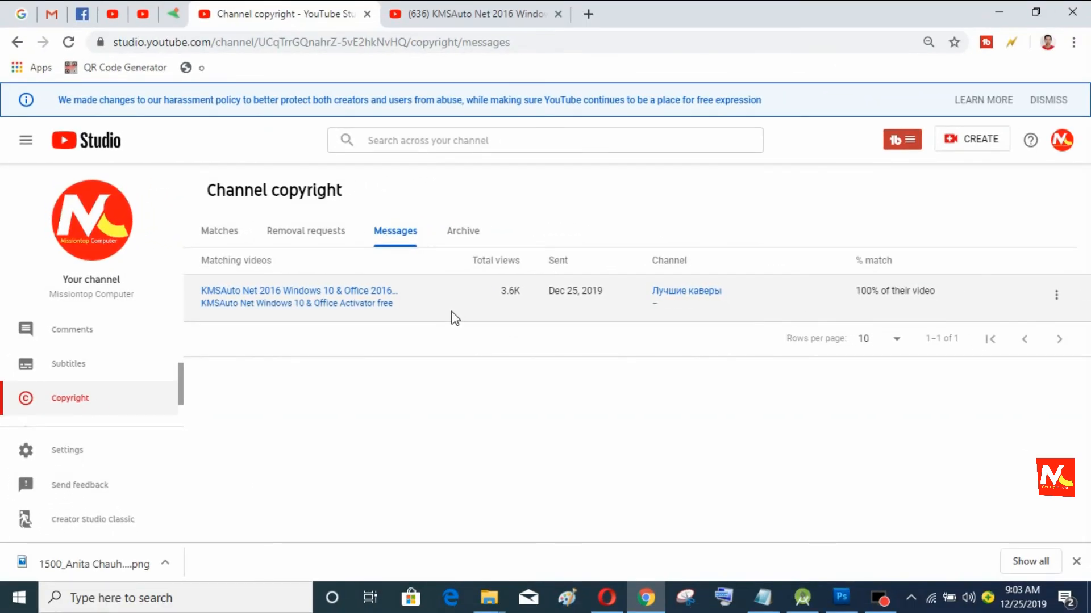
Step: Close the KMSAuto video browser tab and reopen the Removal requests list
left_click(477, 9)
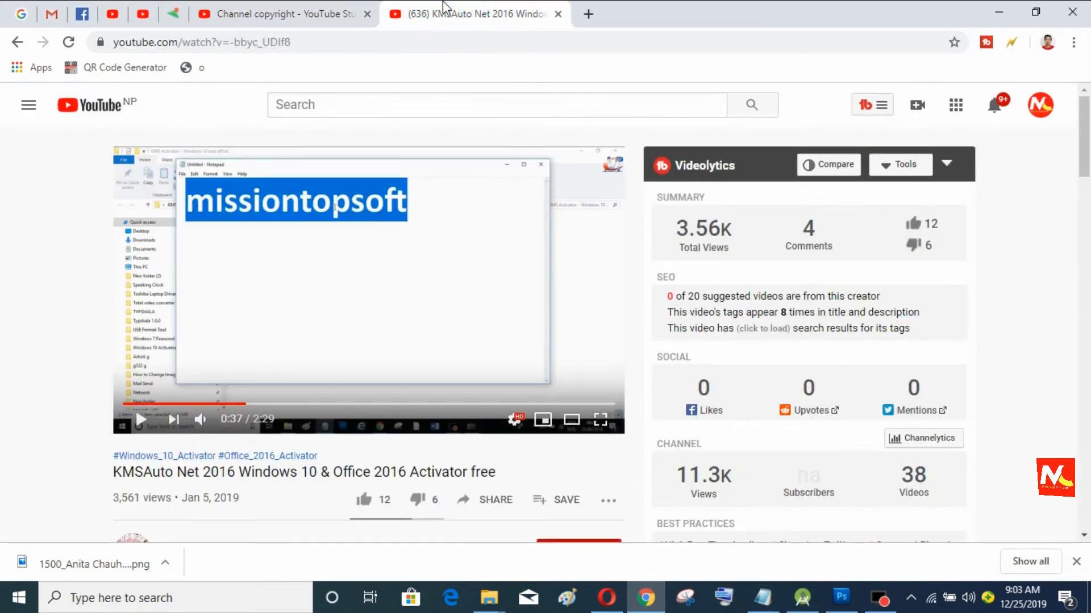
left_click(336, 6)
left_click(557, 14)
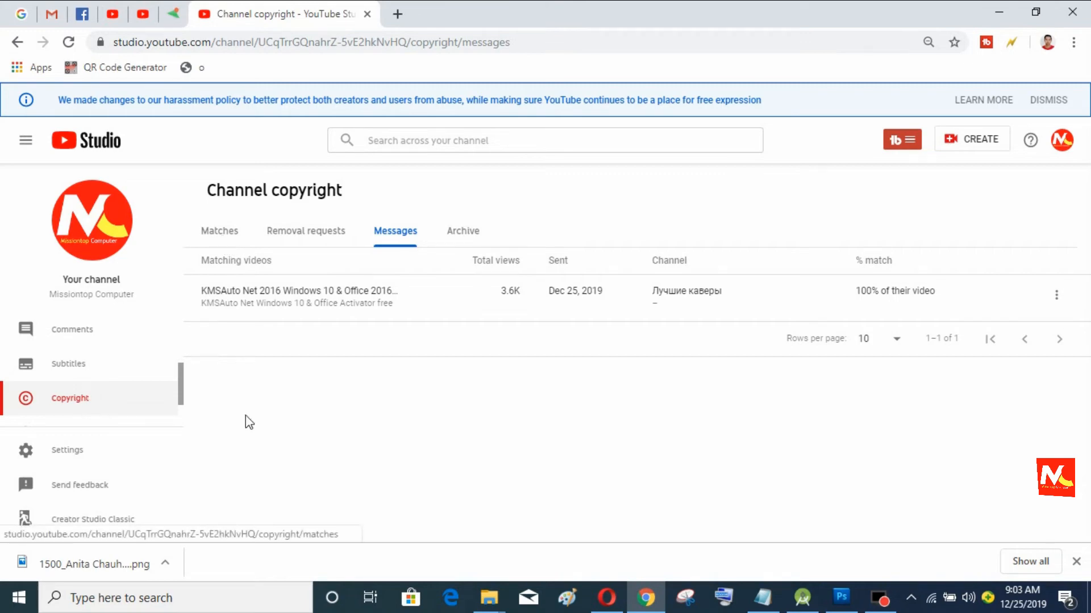
left_click(314, 233)
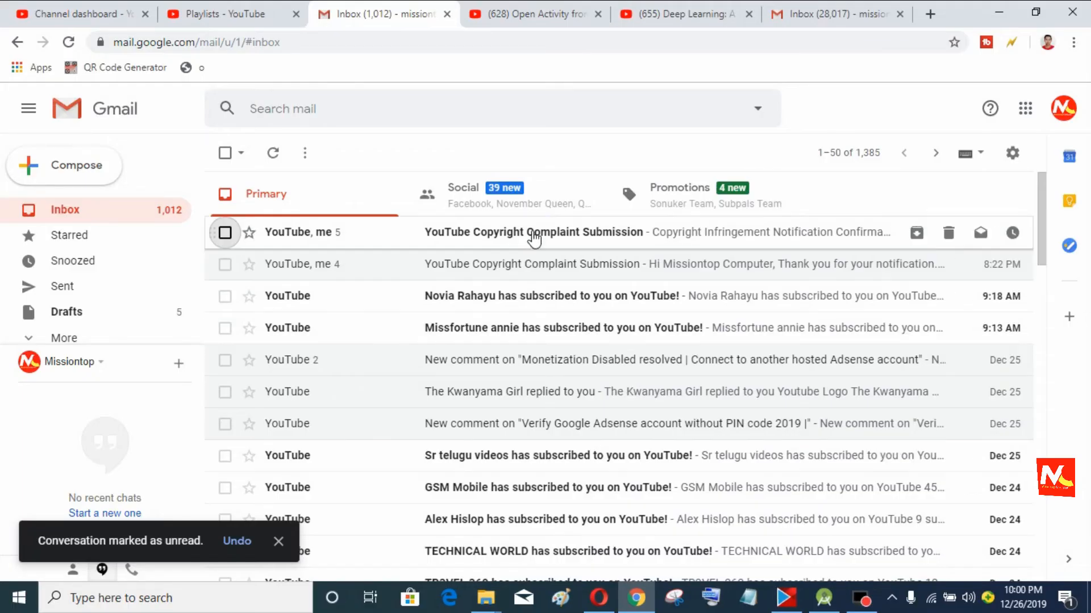
Step: Open YouTube's Copyright Infringement Notification Confirmation email and scroll through the submitted complaint details
left_click(533, 233)
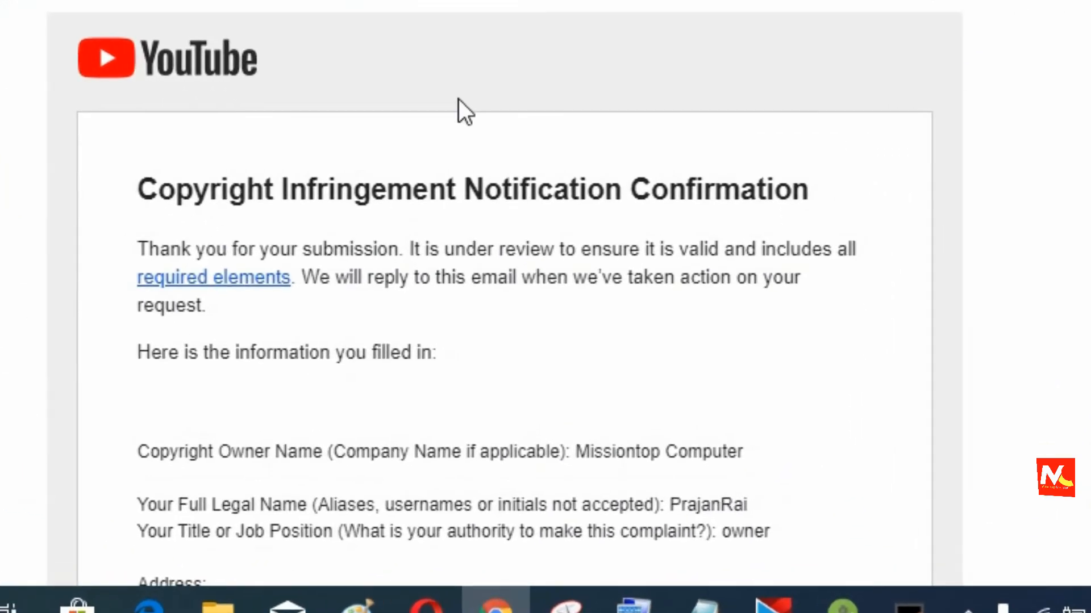
scroll(458, 99, "down", 6)
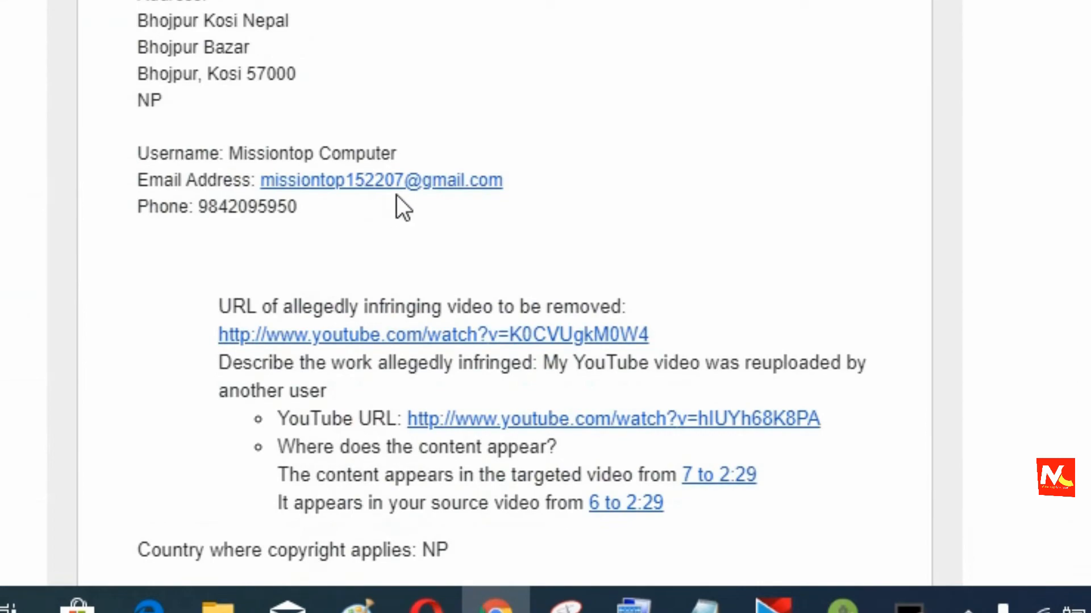
scroll(538, 89, "down", 5)
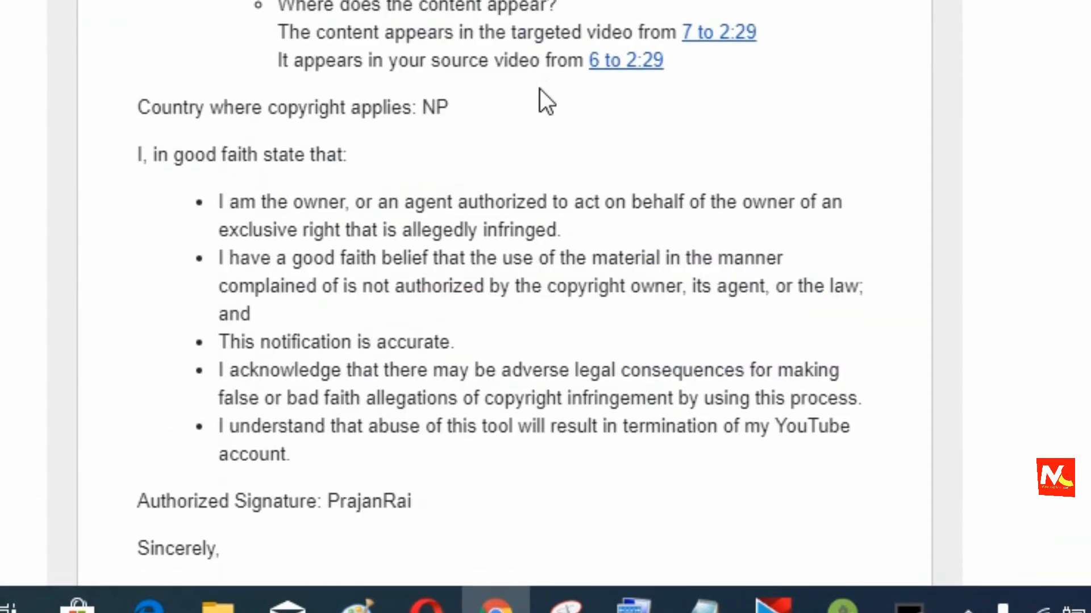
scroll(539, 88, "down", 5)
scroll(541, 90, "up", 6)
scroll(540, 90, "up", 6)
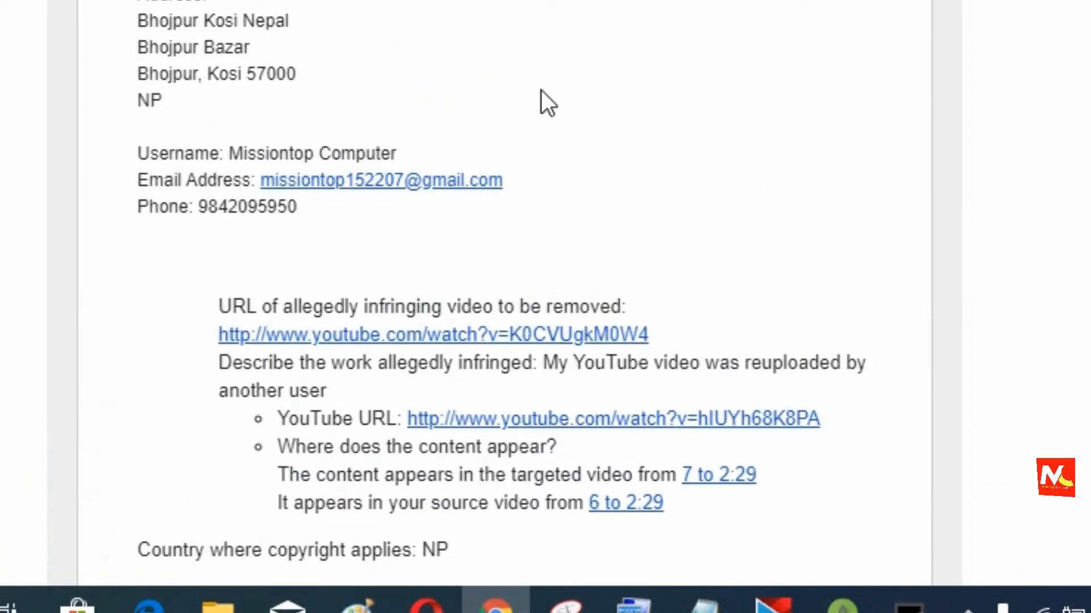
scroll(542, 89, "up", 2)
scroll(541, 89, "up", 3)
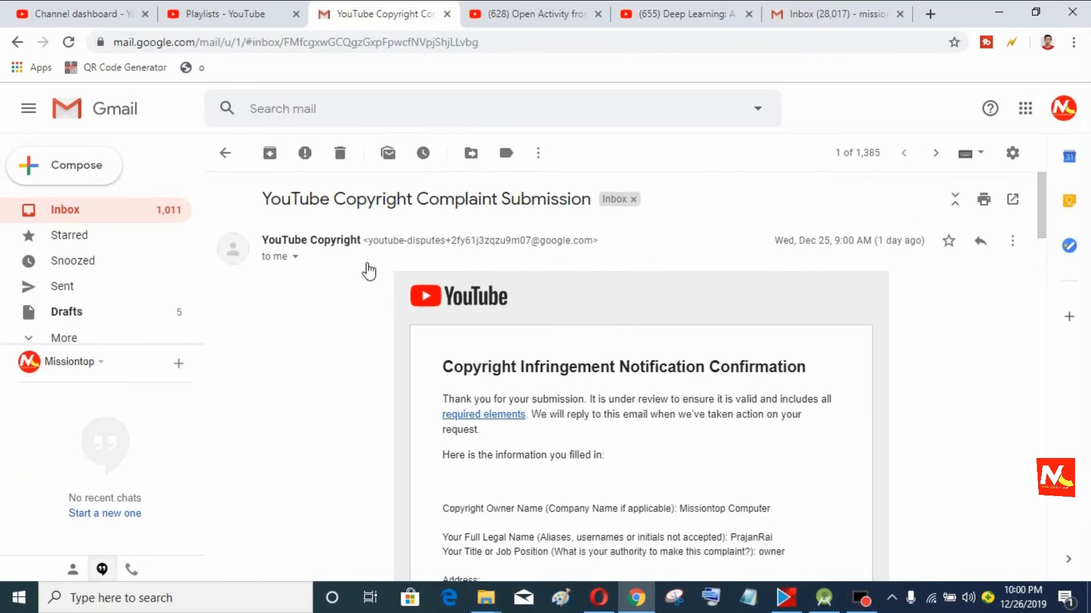
Step: Back in the inbox, mark the second copyright email as unread
left_click(85, 211)
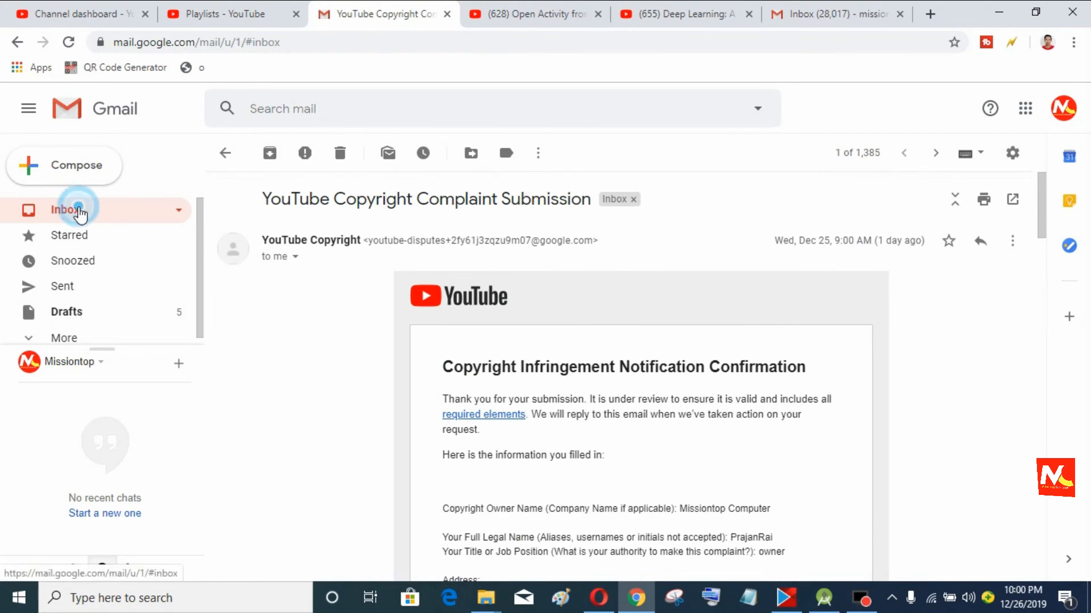
right_click(487, 271)
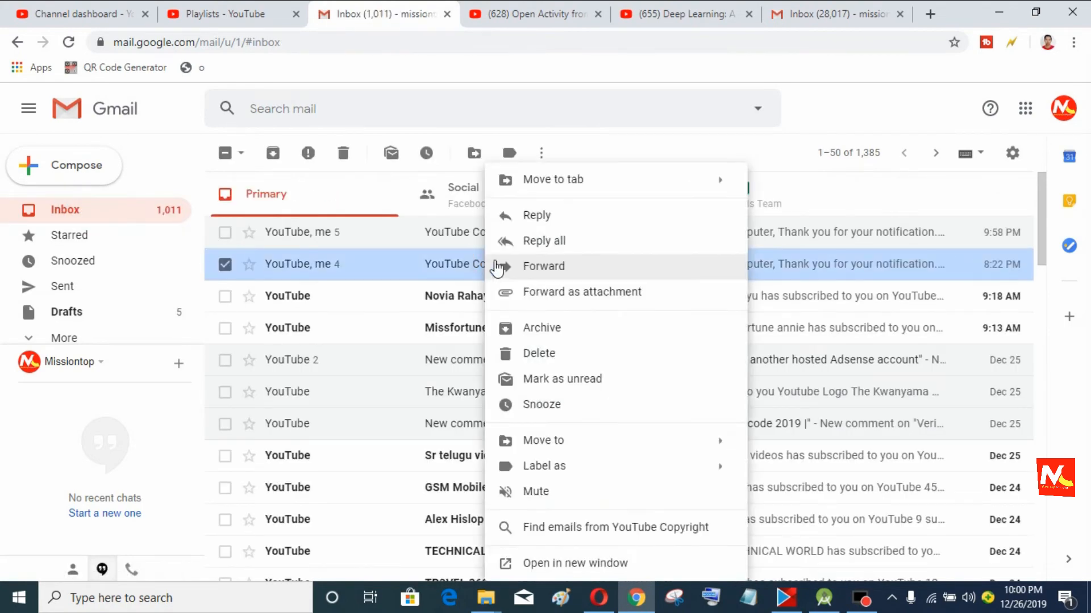
left_click(562, 382)
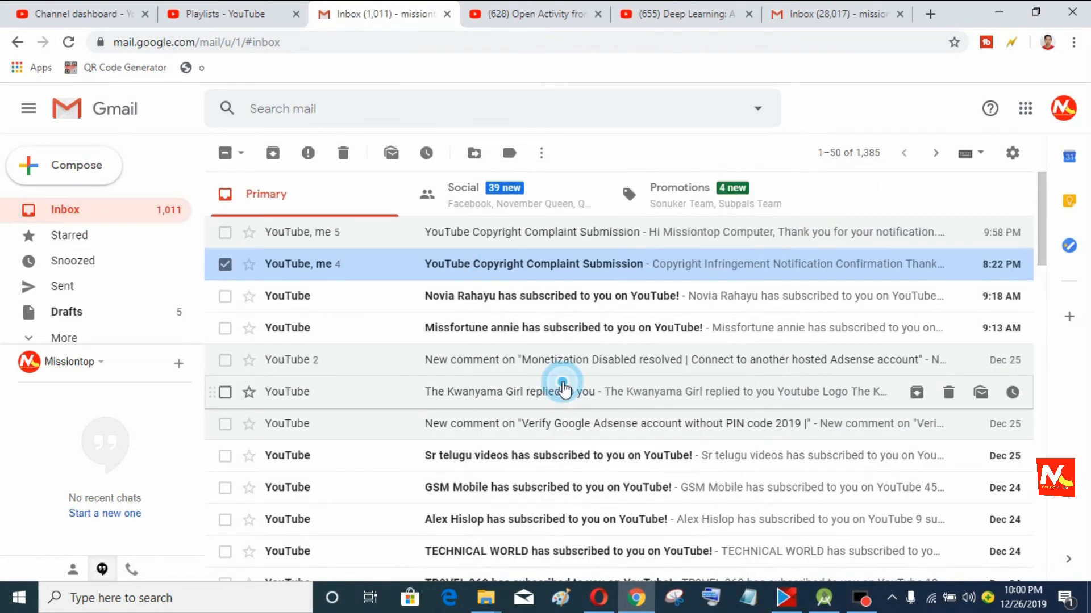
left_click(226, 264)
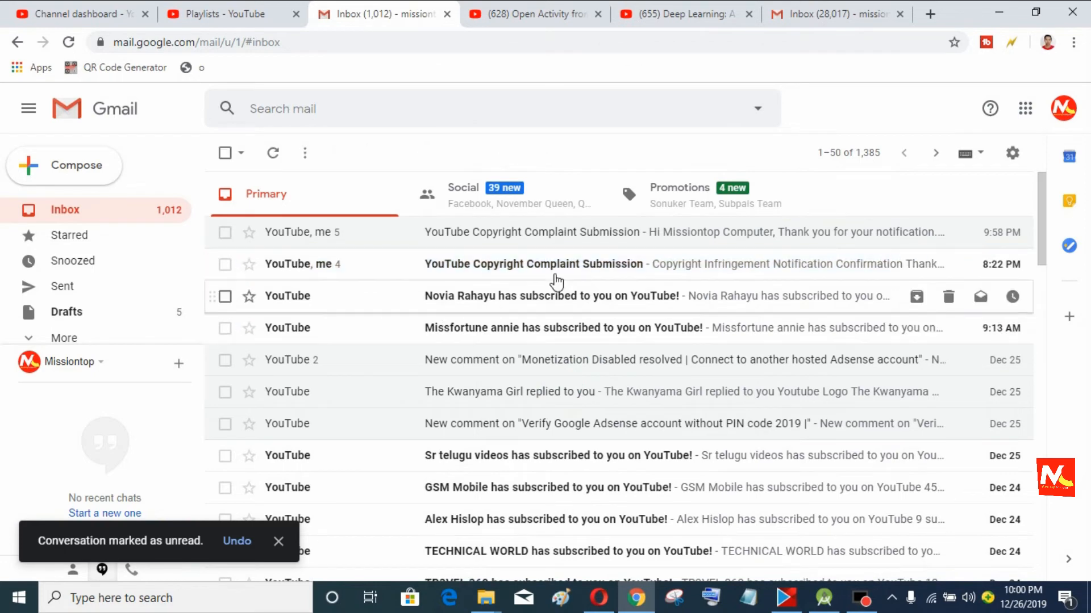
Step: Open the YouTube Copyright Complaint Submission thread and scroll down to YouTube's reply
left_click(550, 272)
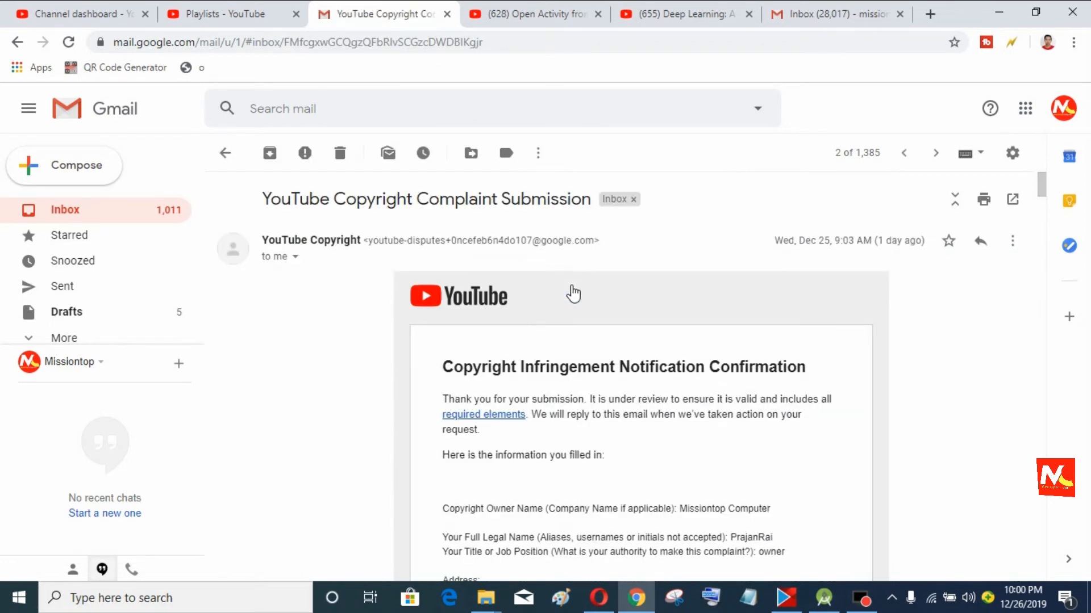
scroll(597, 308, "down", 3)
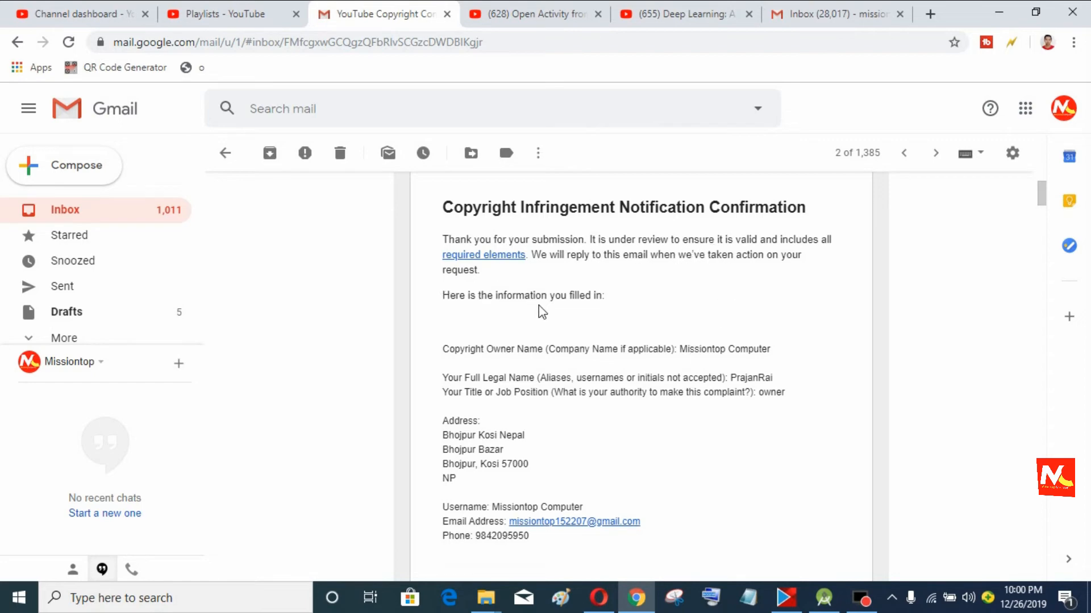
scroll(653, 390, "down", 13)
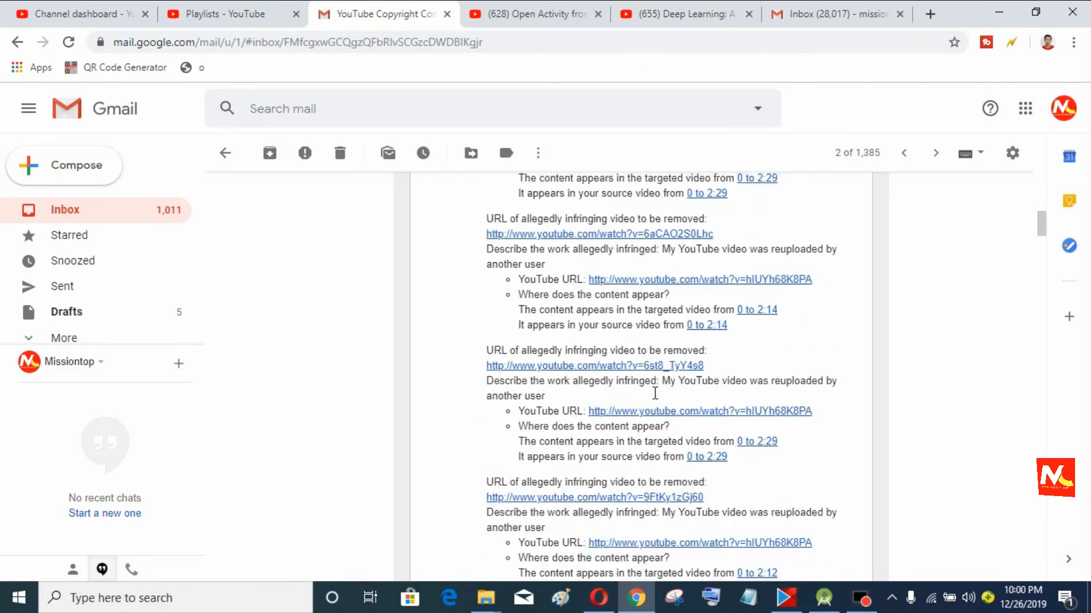
scroll(654, 391, "down", 15)
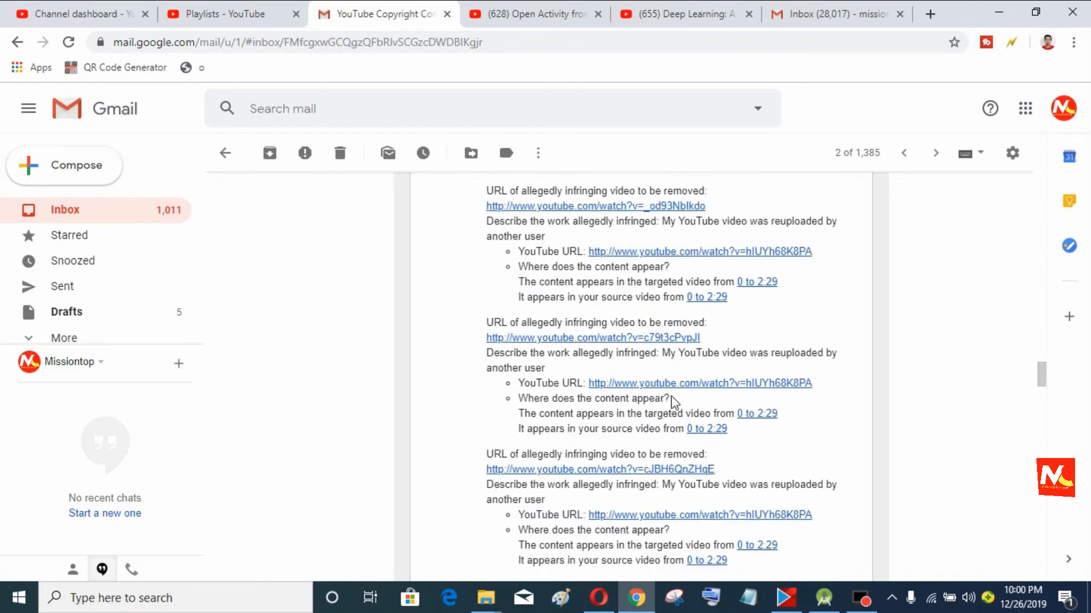
scroll(672, 396, "down", 20)
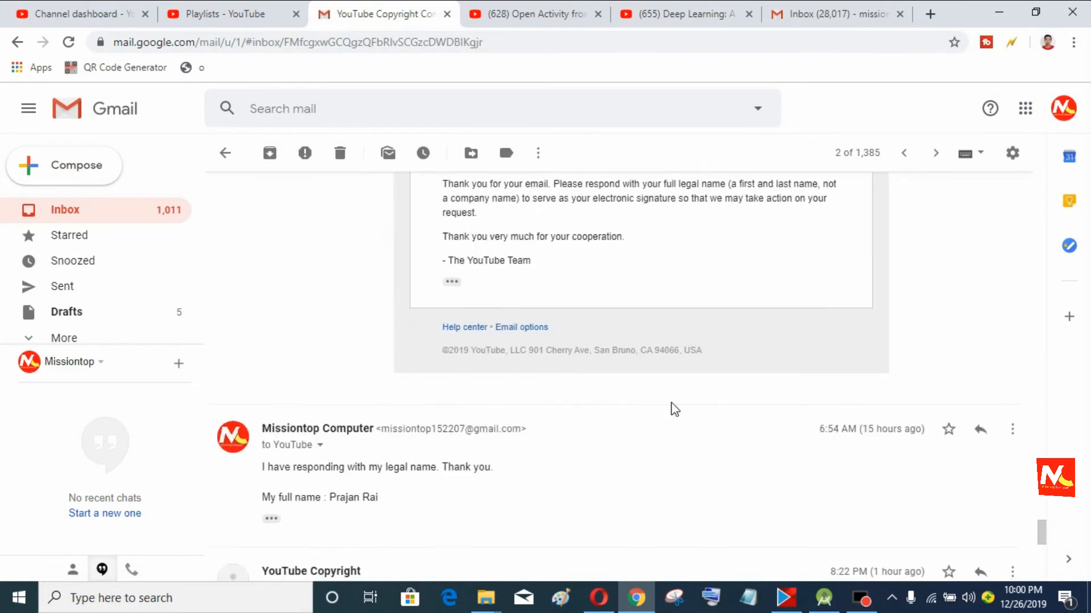
scroll(670, 403, "up", 1)
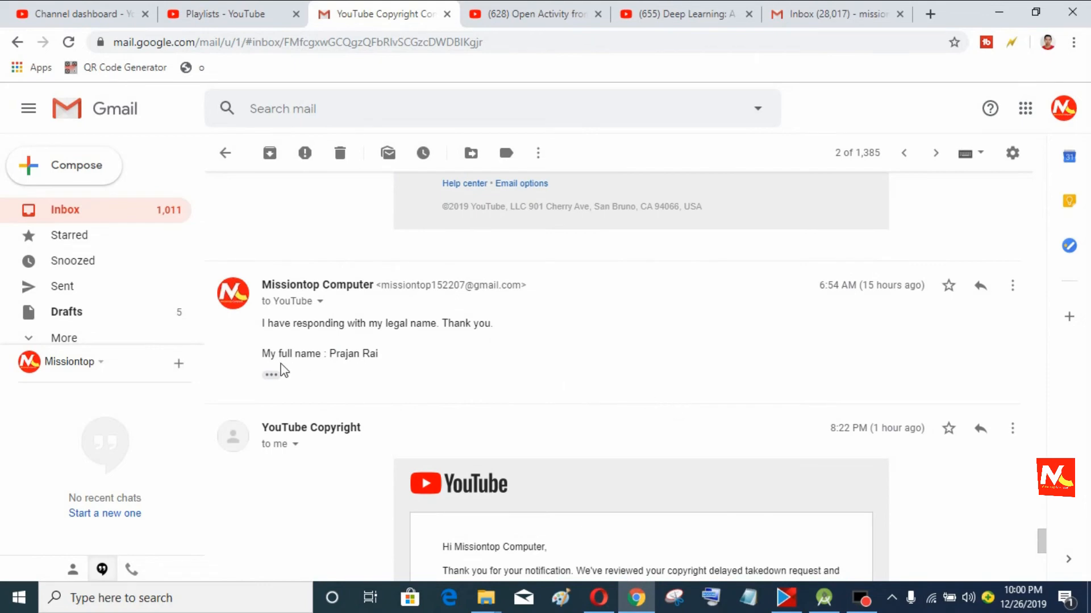
scroll(544, 338, "down", 4)
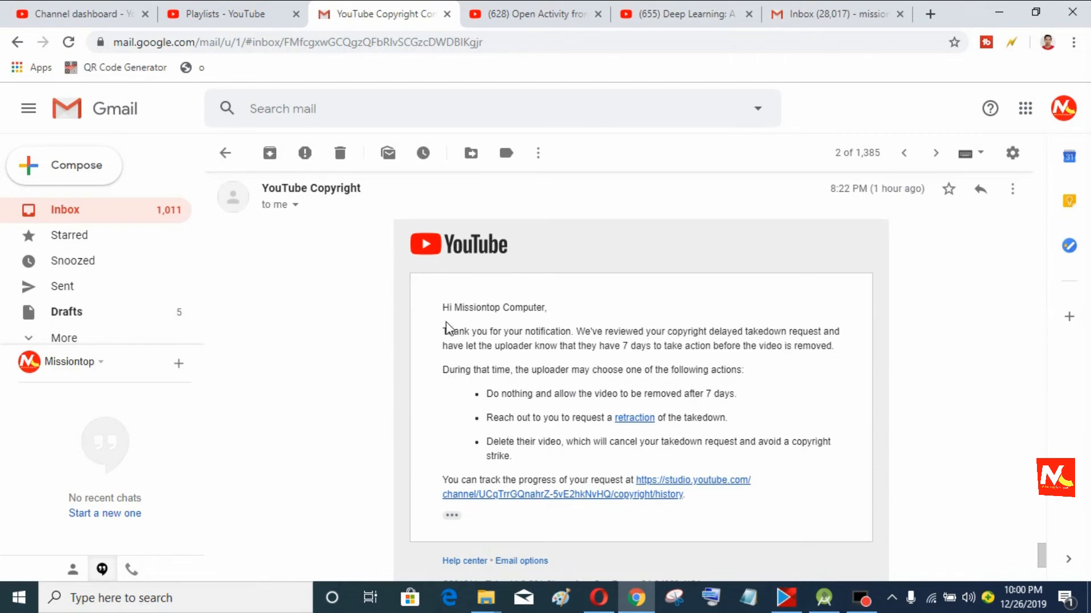
Step: Read the reply giving the uploader 7 days before removal, then return to the Channel dashboard
left_click(445, 310)
left_click_drag(517, 355, 791, 499)
left_click(761, 514)
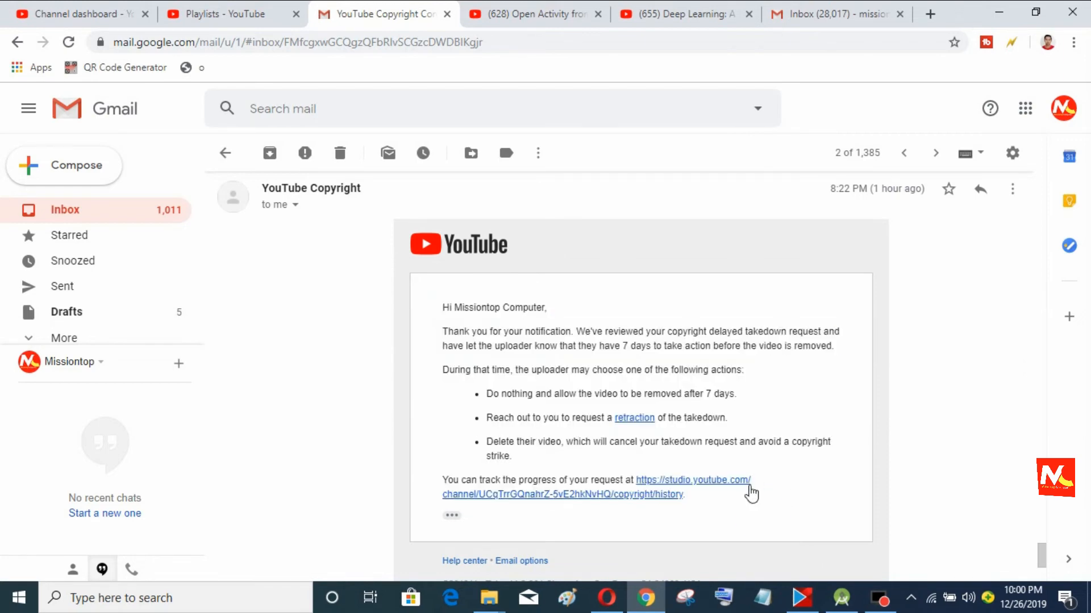
scroll(754, 492, "down", 2)
scroll(761, 485, "down", 1)
scroll(762, 483, "up", 3)
left_click(91, 14)
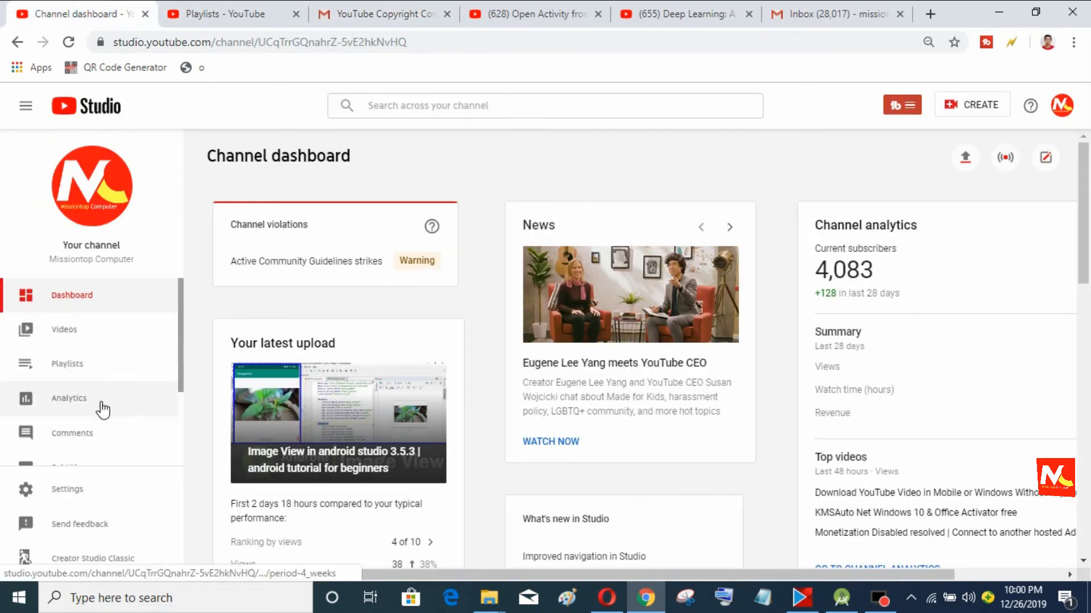
Step: Open Copyright's Removal requests and check each request is In progress for Jan 2, 2020
scroll(104, 415, "down", 1)
scroll(104, 416, "down", 1)
left_click(71, 433)
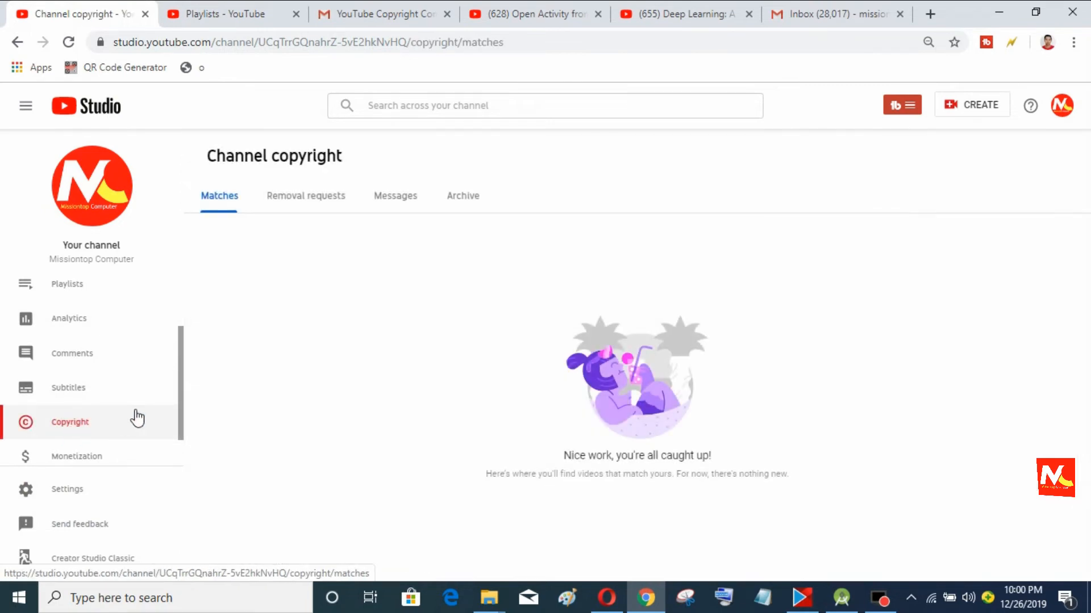
left_click(293, 197)
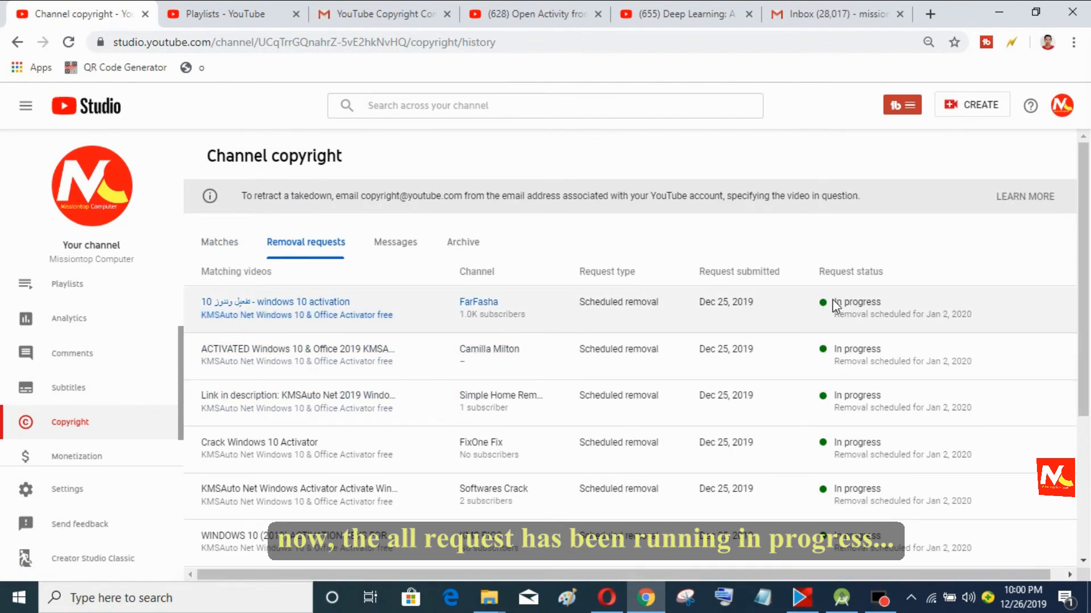
left_click_drag(834, 303, 891, 309)
scroll(864, 396, "down", 3)
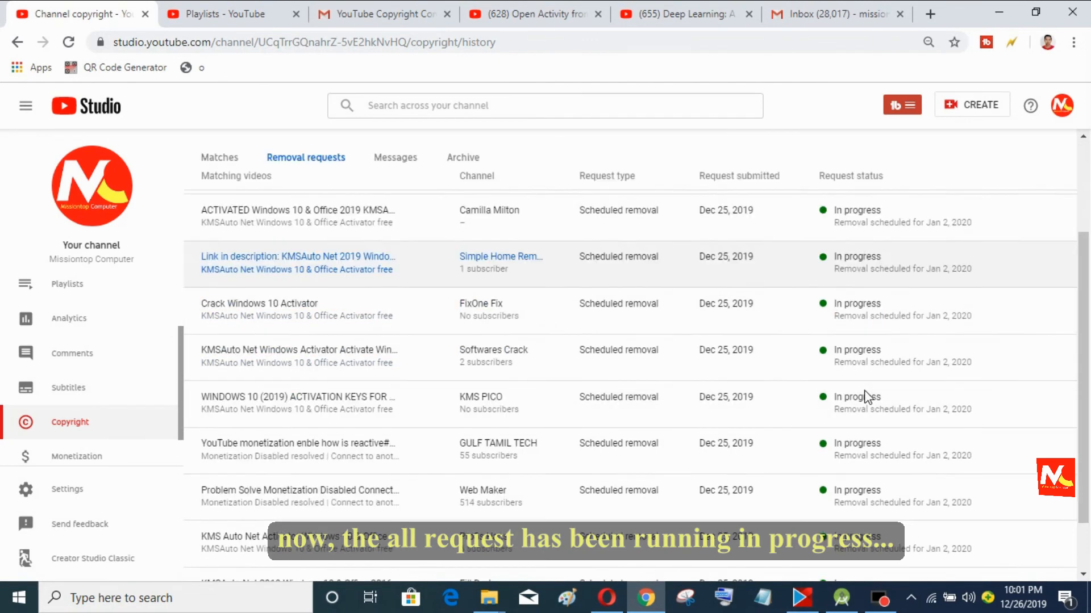
scroll(866, 389, "up", 2)
scroll(869, 390, "down", 1)
left_click(911, 218)
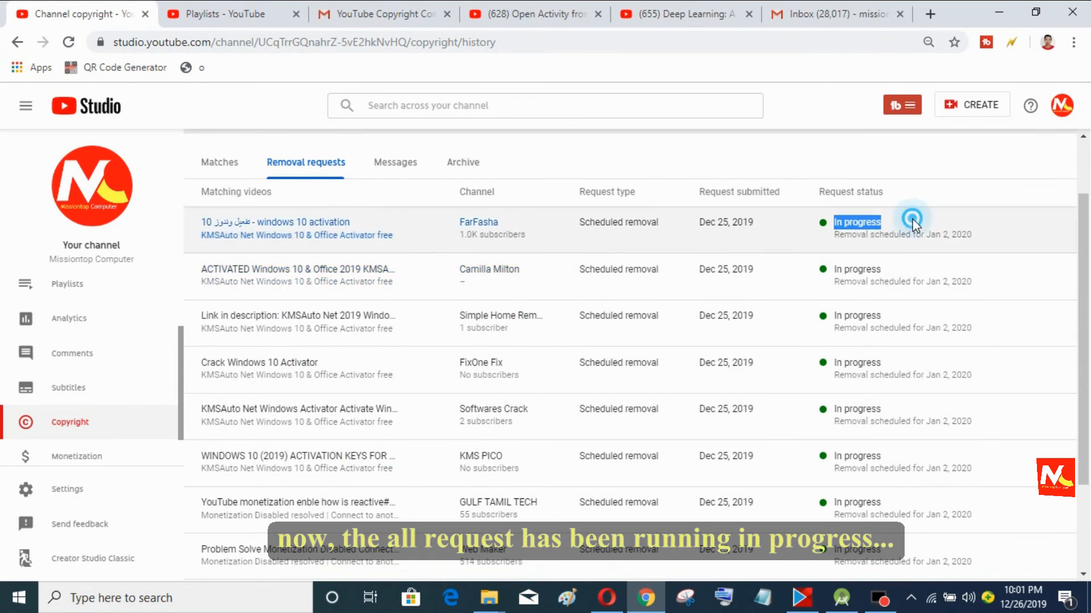
scroll(810, 307, "up", 1)
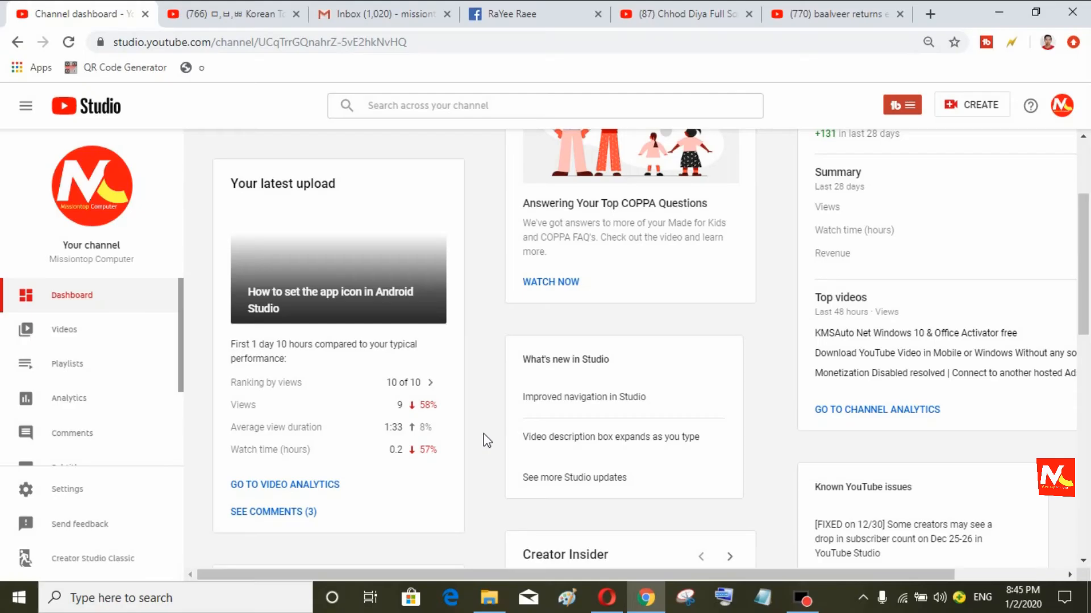
Step: Open Copyright's Removal requests and locate the Dec 25, 2019 requests marked Resolved
scroll(97, 409, "down", 2)
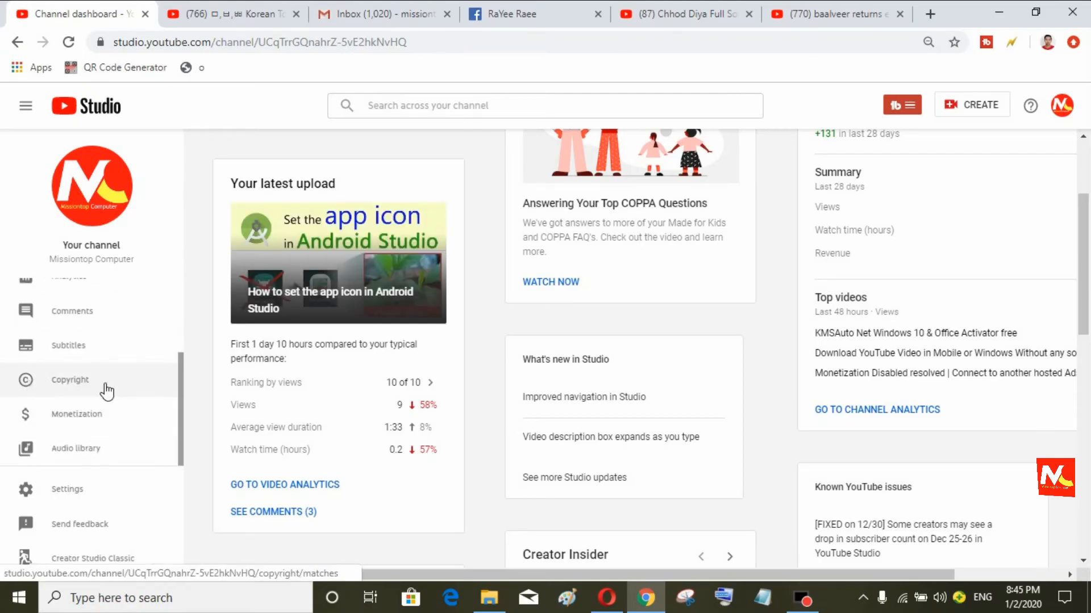
left_click(106, 391)
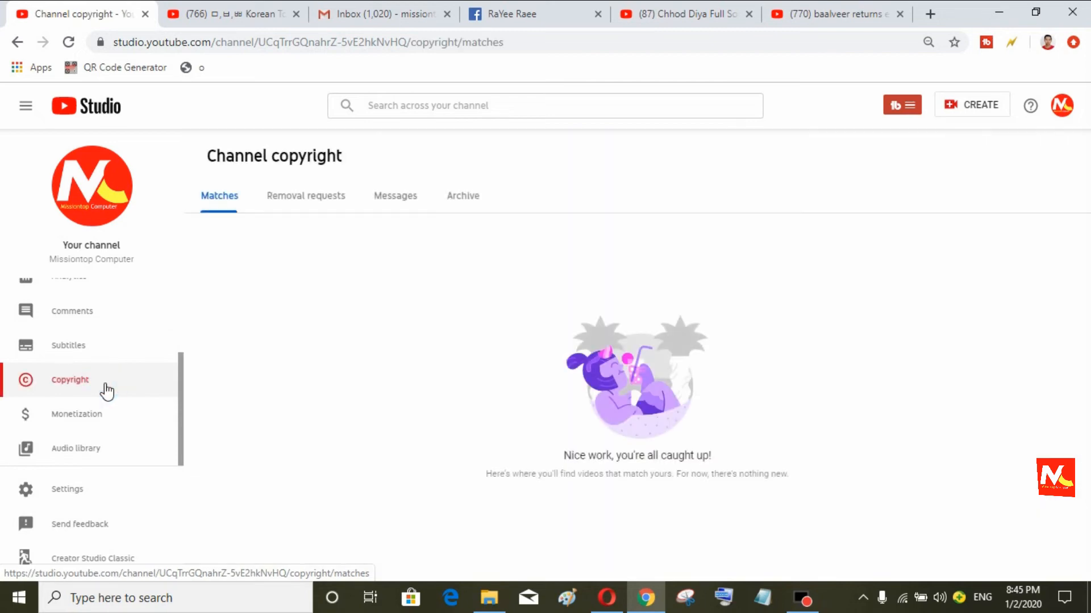
left_click(339, 199)
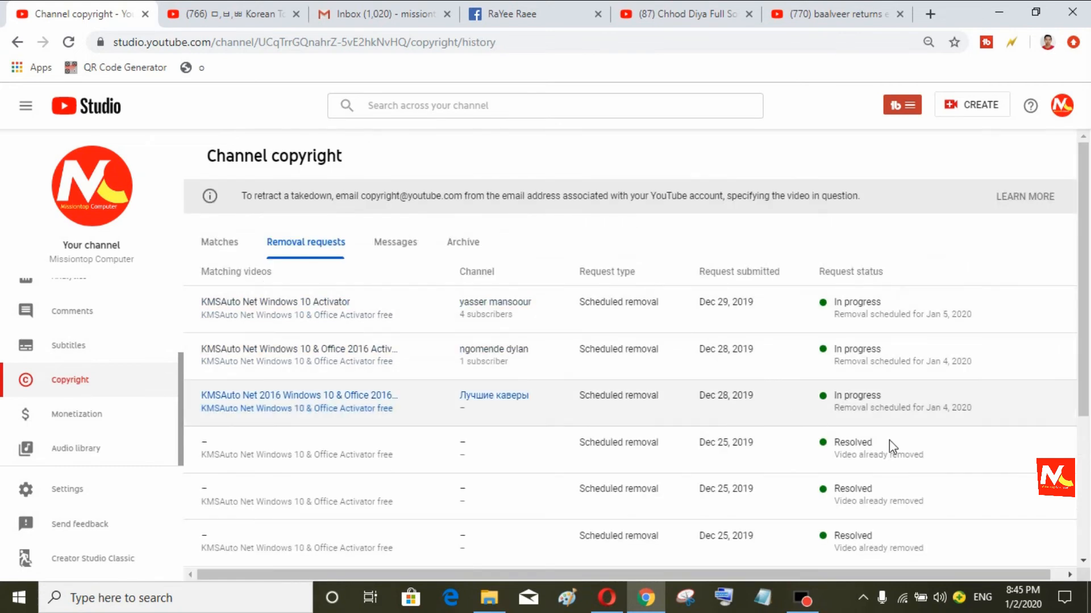
scroll(891, 444, "down", 1)
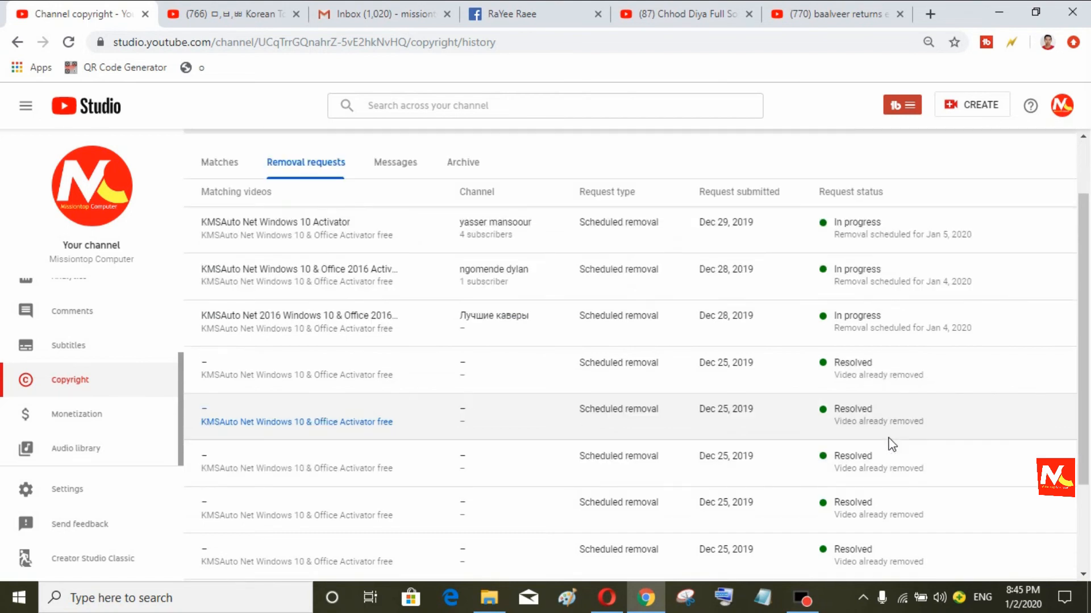
left_click_drag(696, 361, 921, 437)
Step: Show 30 rows per page (1–30 of 37) and scroll through the Resolved requests
scroll(919, 431, "down", 2)
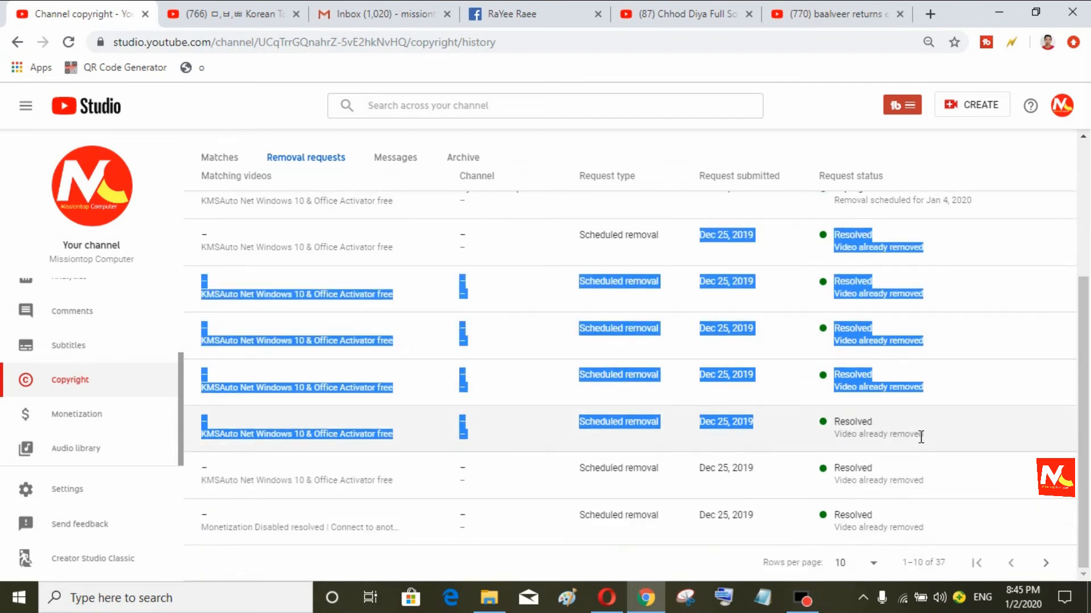
left_click(873, 562)
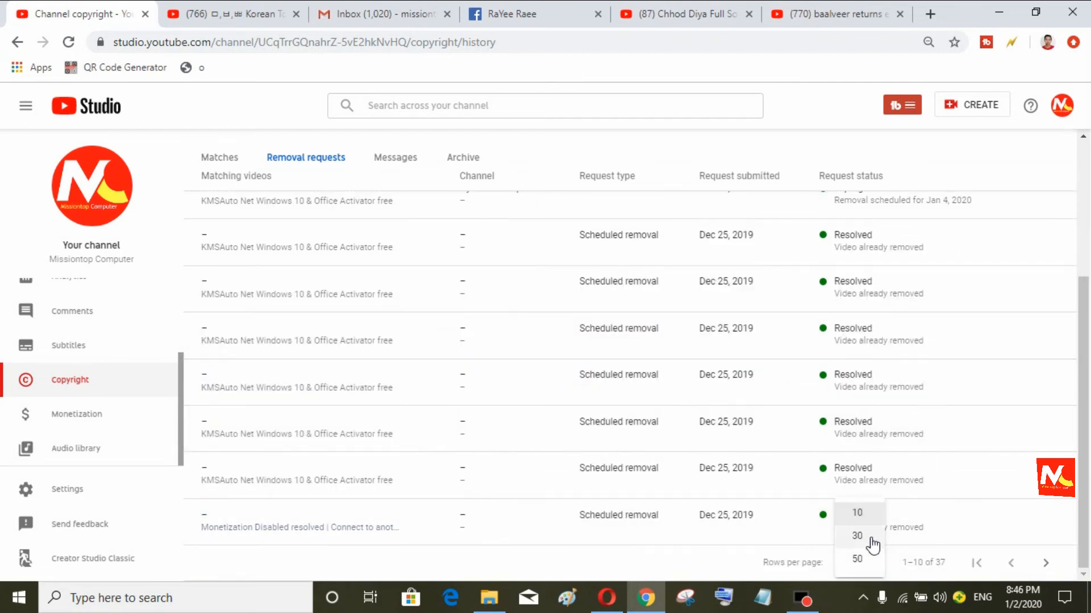
left_click(871, 538)
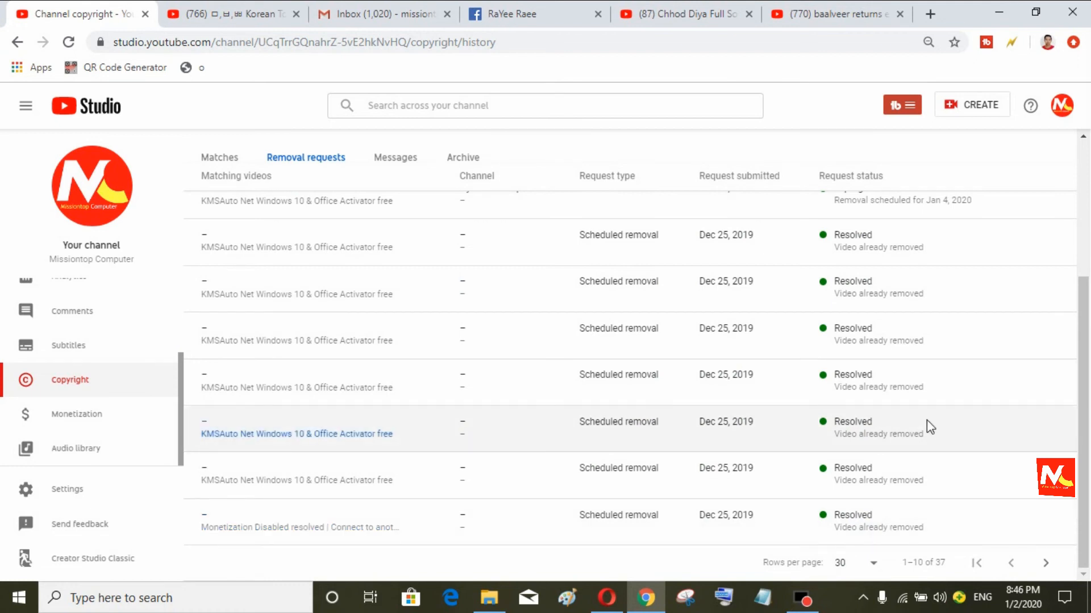
scroll(927, 420, "down", 8)
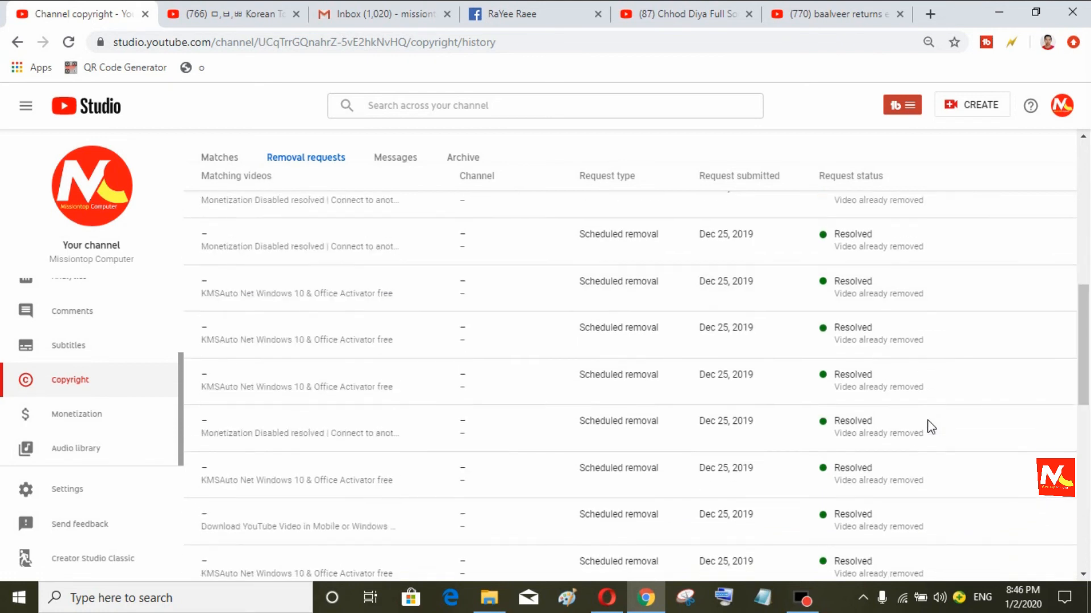
scroll(929, 426, "down", 3)
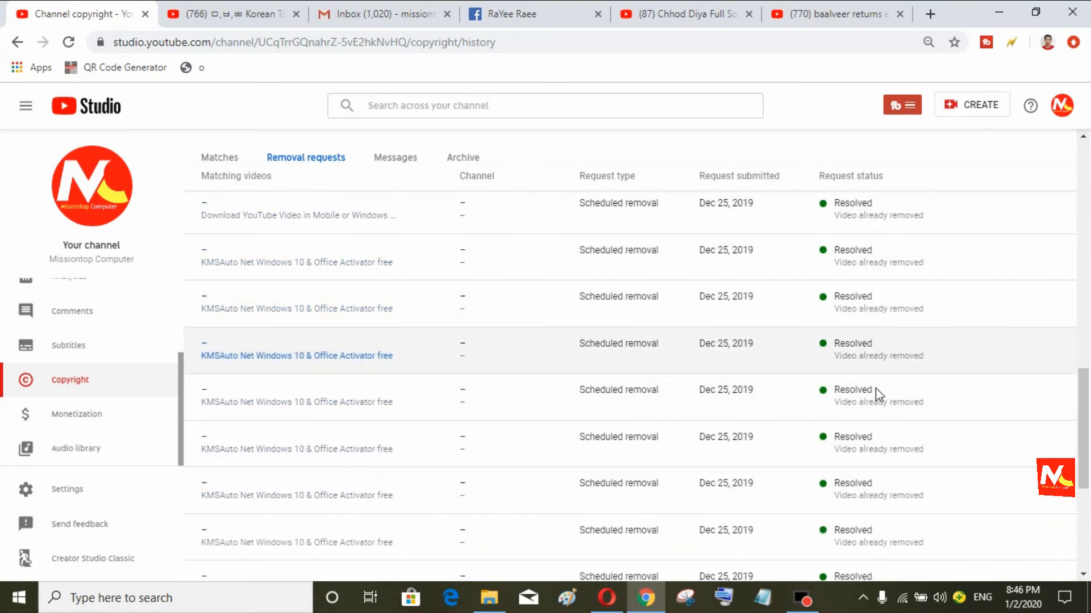
scroll(875, 388, "down", 2)
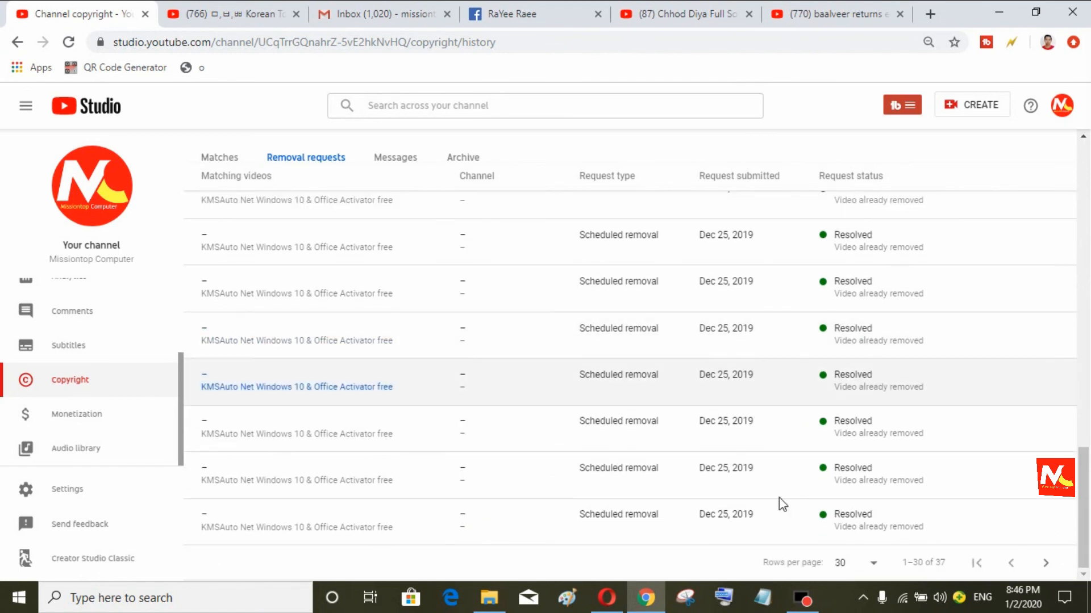